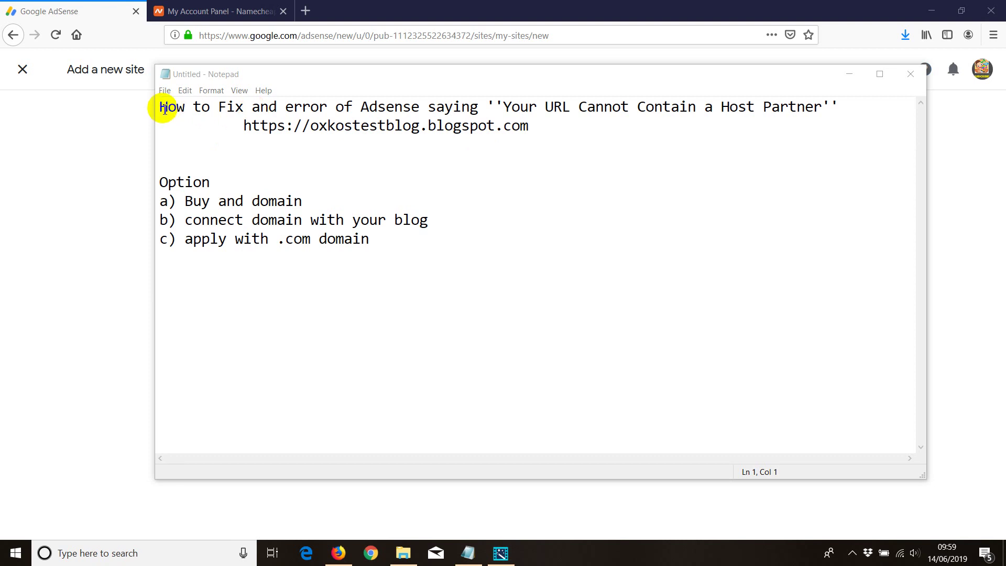
Highlight the error title and the three fix options, then glance at AdSense and return to Namecheap.
{"action": "left_click_drag", "start_coordinate": [160, 108], "coordinate": [820, 108]}
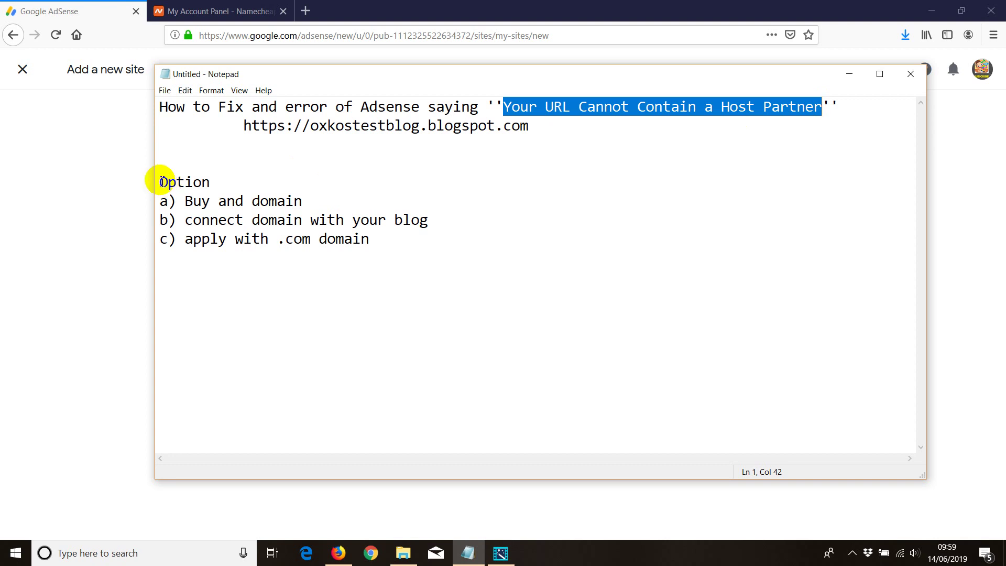
{"action": "left_click_drag", "start_coordinate": [159, 182], "coordinate": [368, 235]}
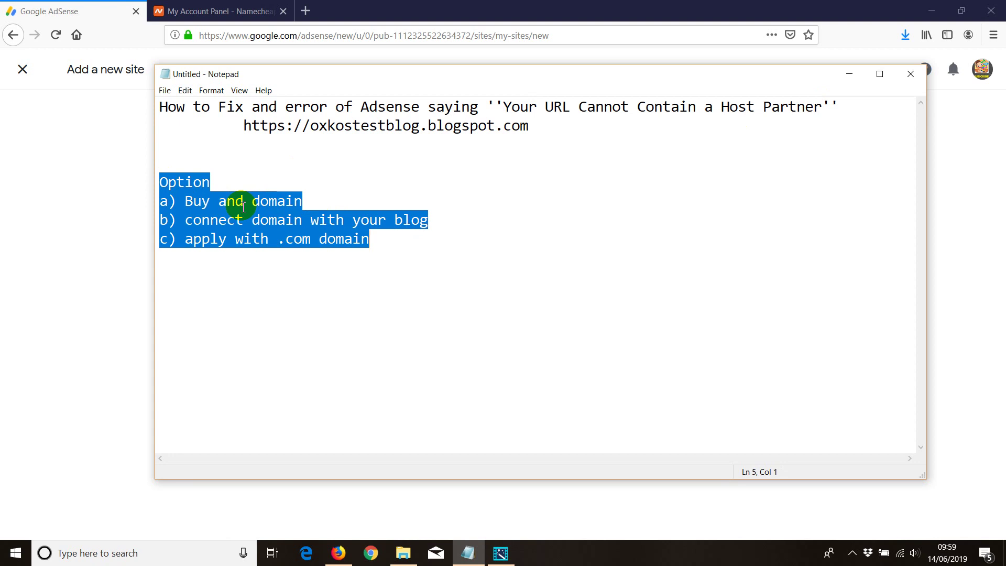
{"action": "left_click", "coordinate": [207, 7]}
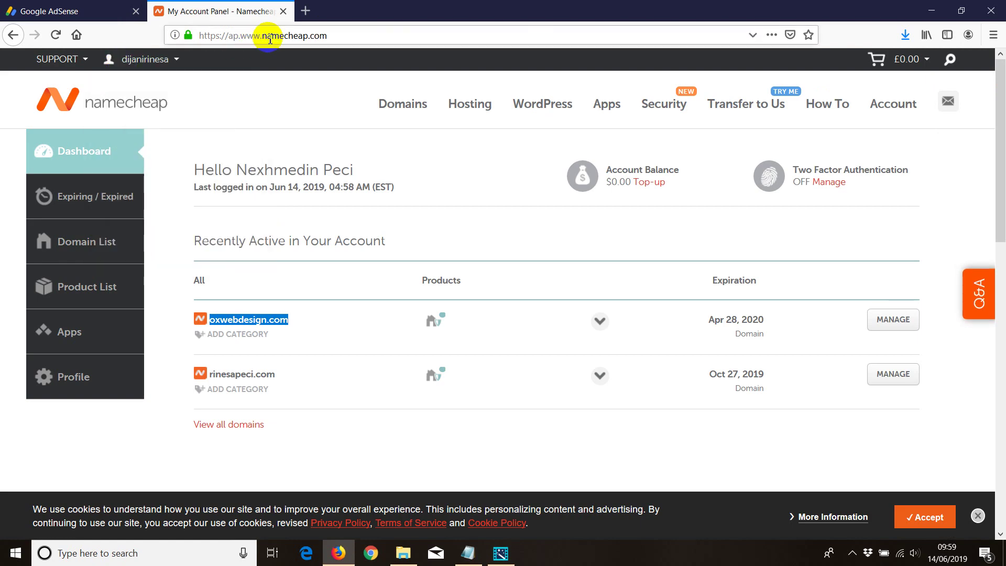
{"action": "left_click", "coordinate": [92, 11]}
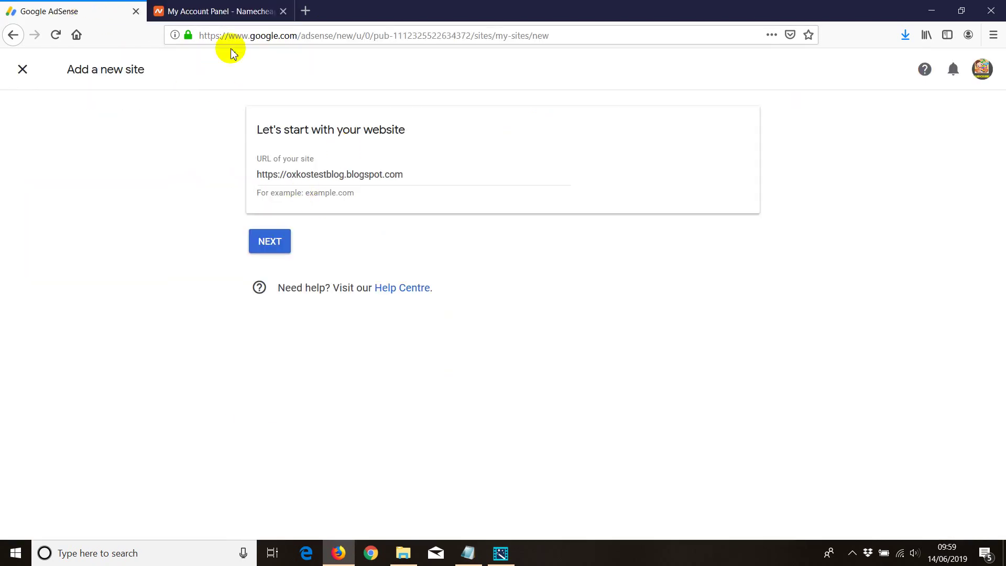
{"action": "left_click", "coordinate": [221, 11]}
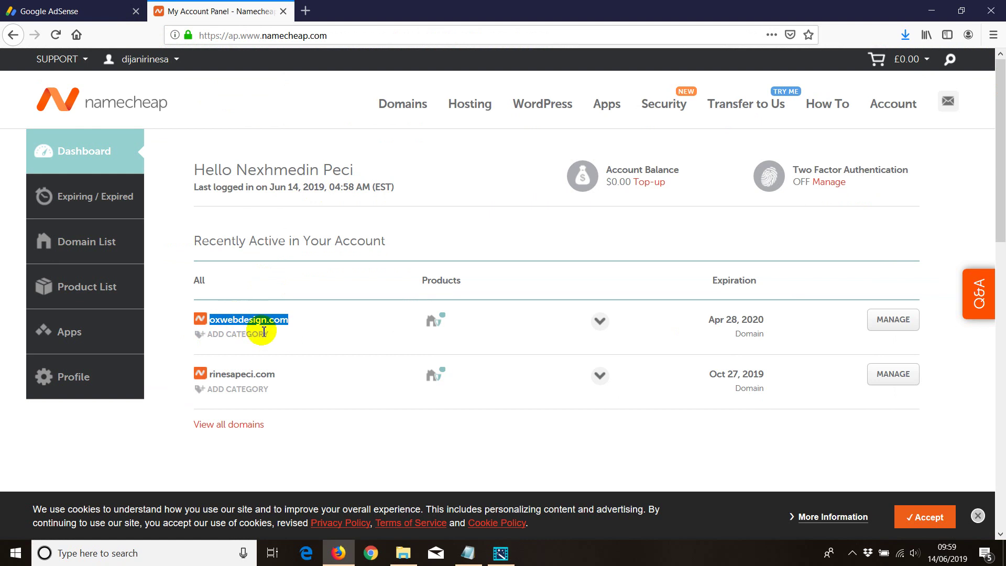
Open oxwebdesign.com in a new tab from the Namecheap dashboard and view the site.
{"action": "right_click", "coordinate": [237, 319]}
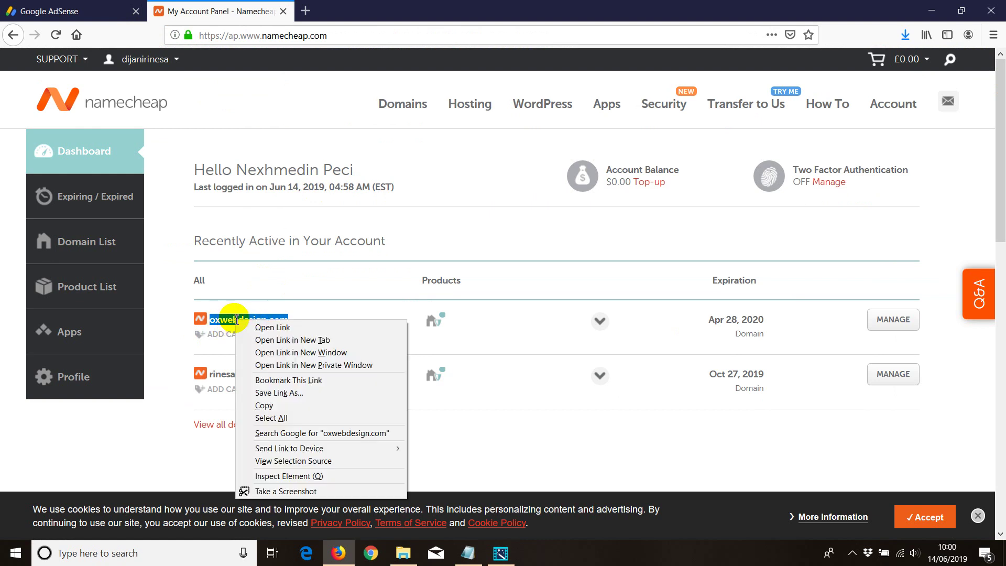
{"action": "left_click", "coordinate": [265, 340]}
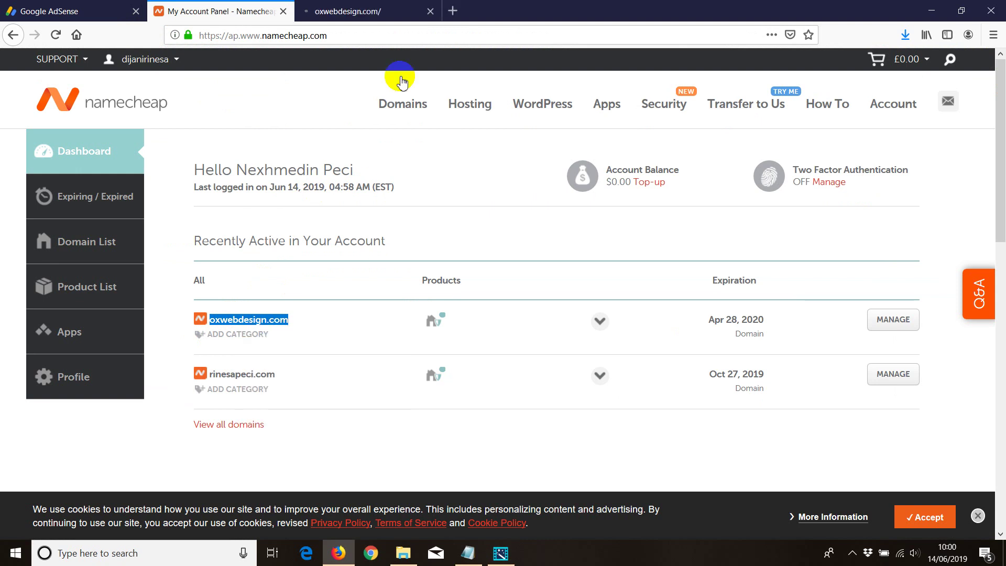
{"action": "left_click", "coordinate": [382, 11]}
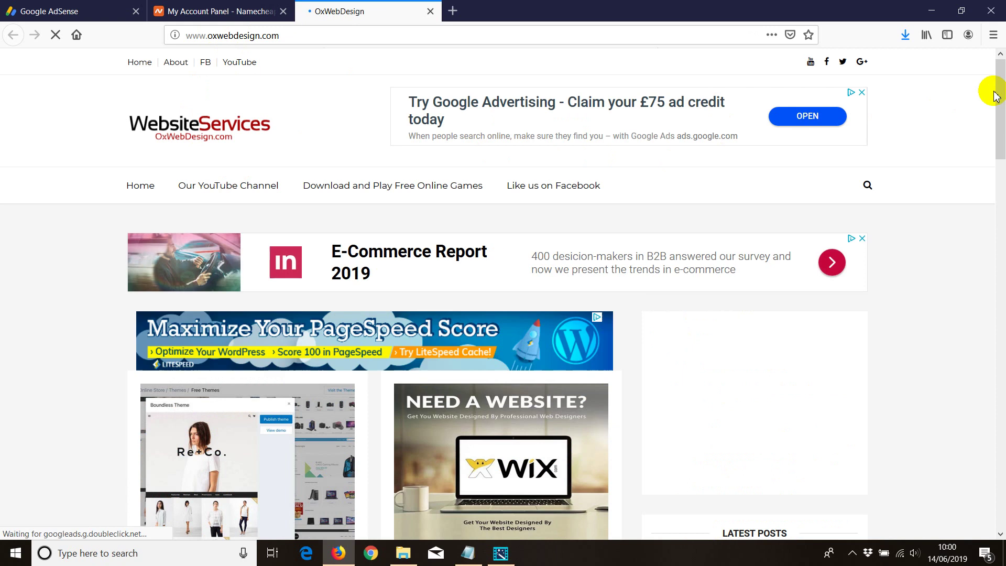
{"action": "left_click_drag", "start_coordinate": [999, 90], "coordinate": [376, 11]}
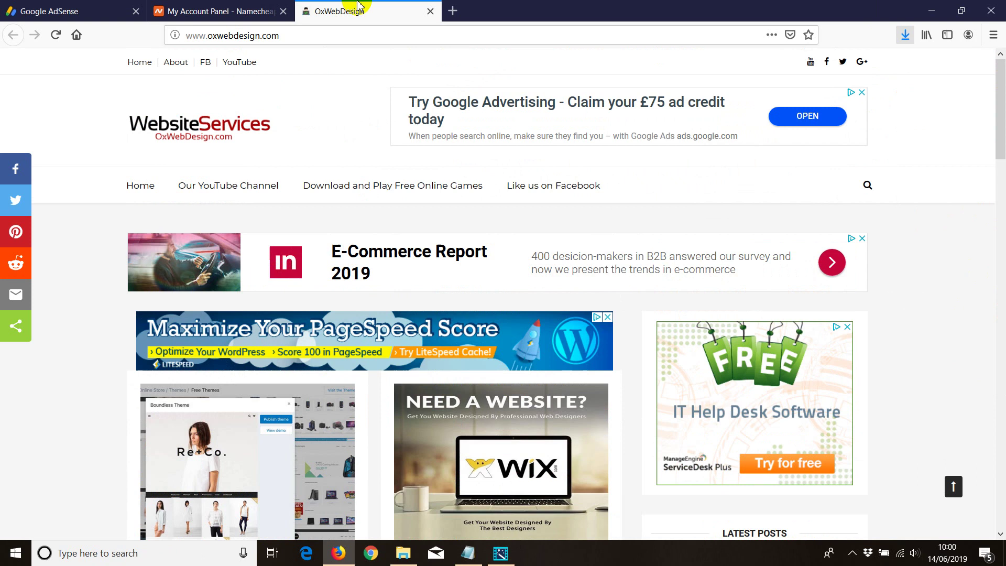
Open the second registered domain in a new tab and view its blog with ads.
{"action": "left_click", "coordinate": [264, 11]}
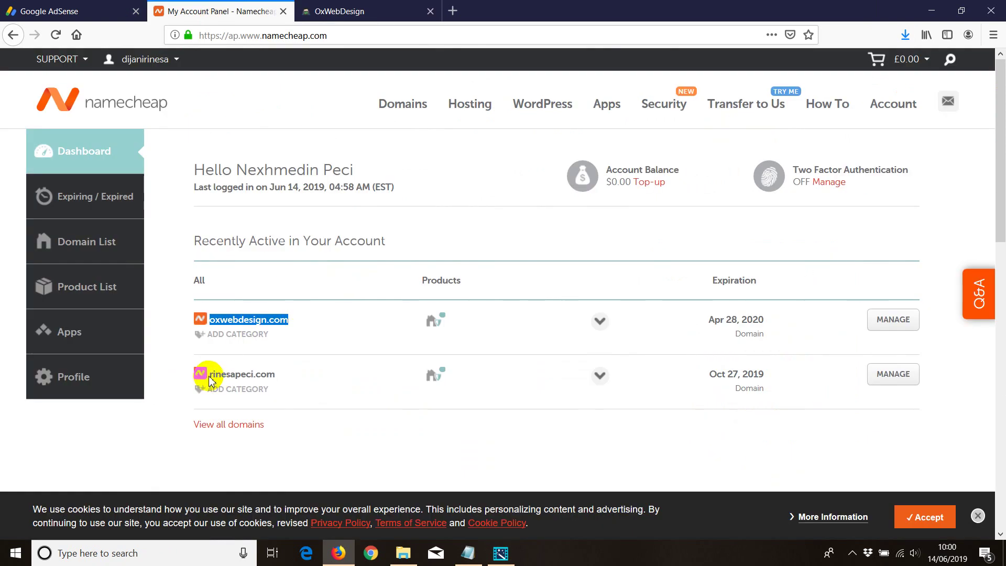
{"action": "left_click_drag", "start_coordinate": [210, 379], "coordinate": [275, 378]}
{"action": "right_click", "coordinate": [277, 385]}
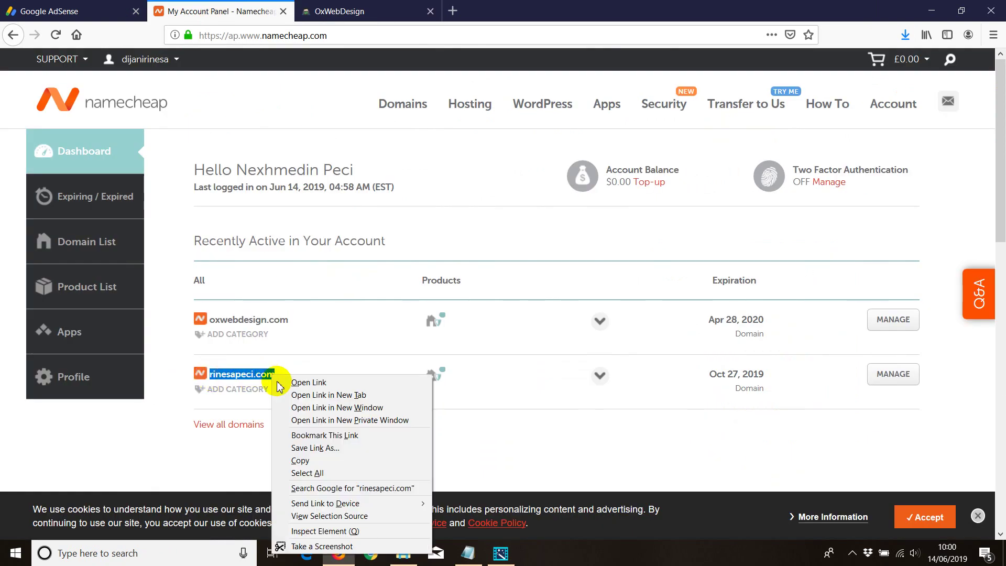
{"action": "left_click", "coordinate": [330, 395]}
{"action": "left_click", "coordinate": [367, 11]}
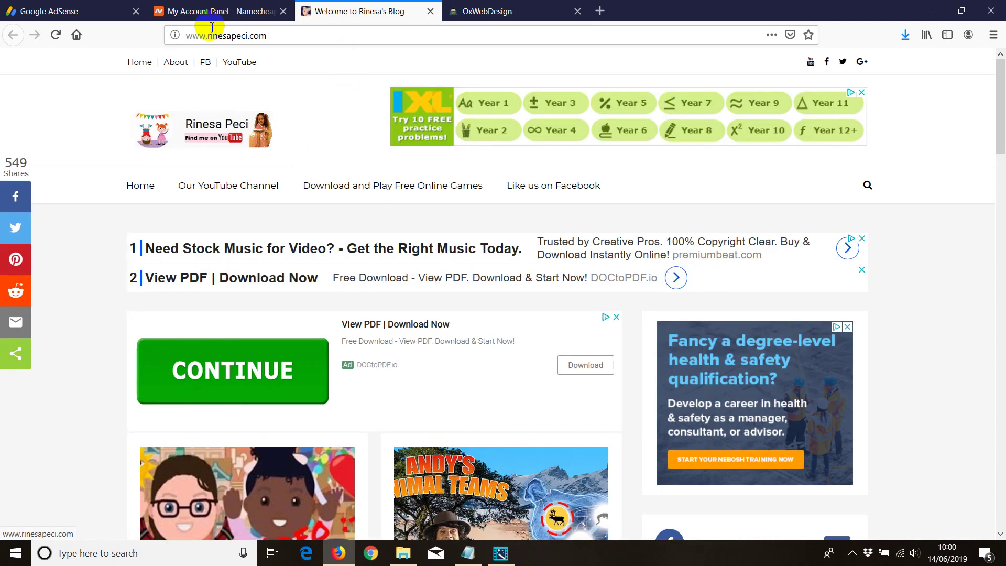
{"action": "left_click", "coordinate": [98, 6]}
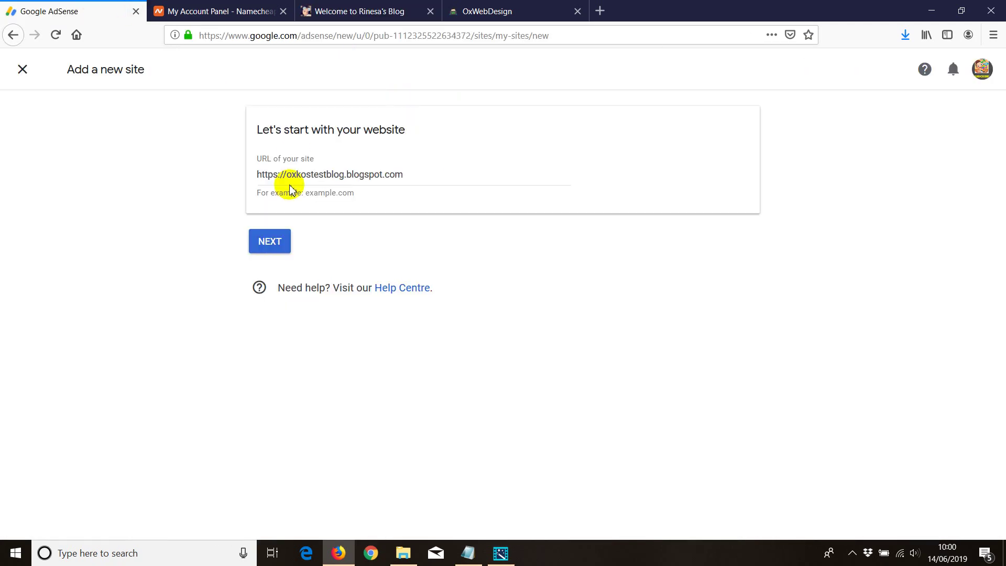
{"action": "left_click", "coordinate": [273, 240]}
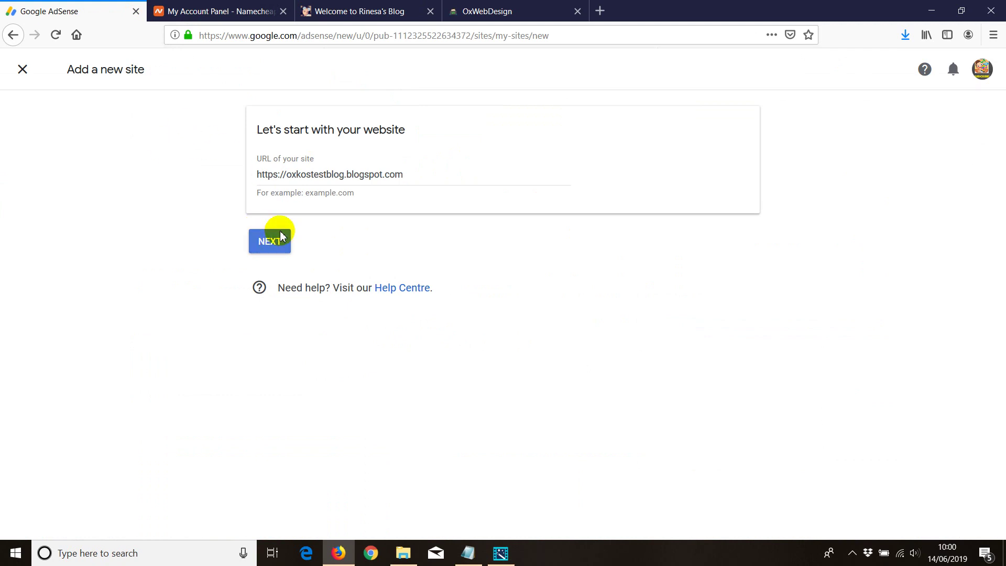
{"action": "left_click_drag", "start_coordinate": [401, 175], "coordinate": [257, 177]}
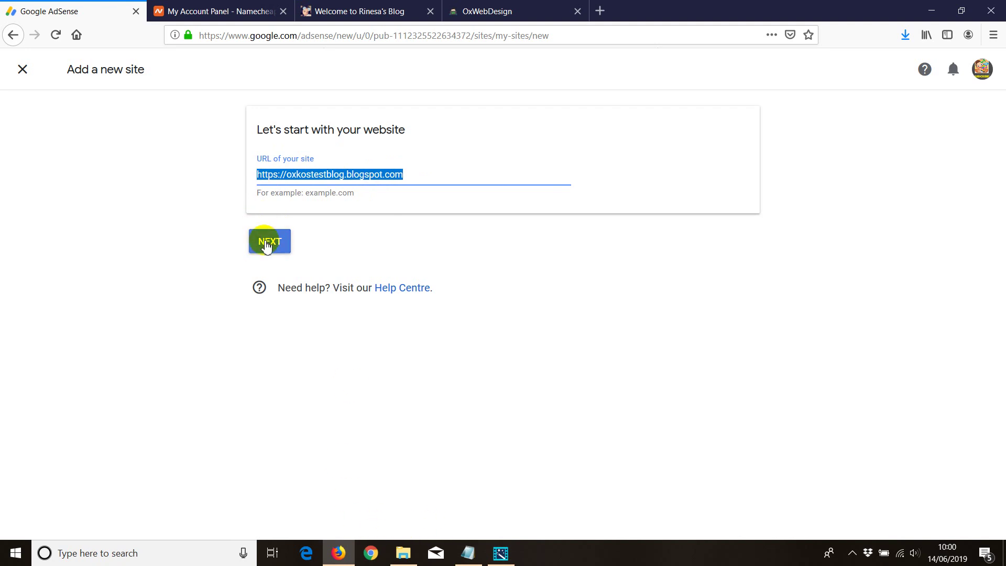
{"action": "left_click", "coordinate": [272, 241]}
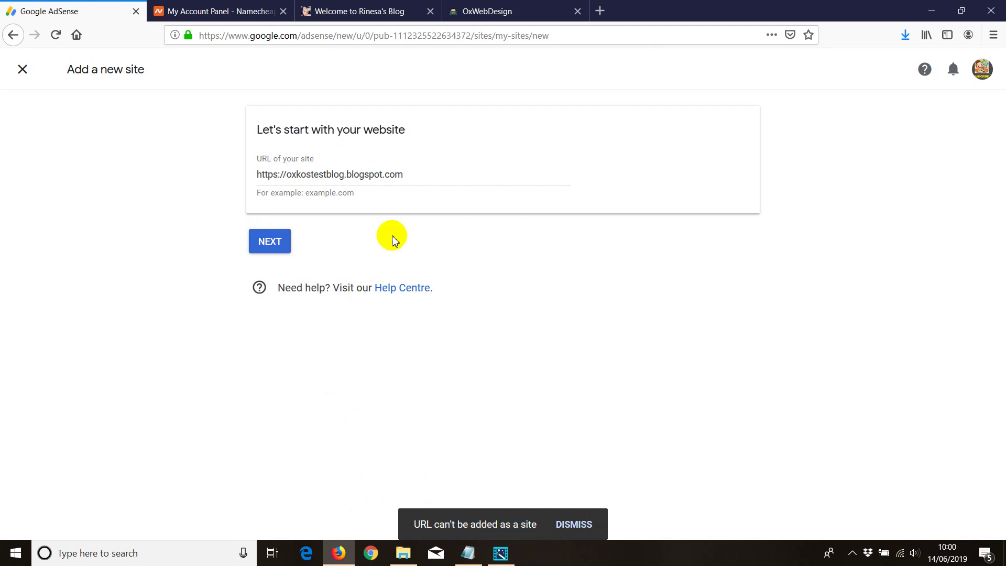
{"action": "left_click", "coordinate": [358, 173]}
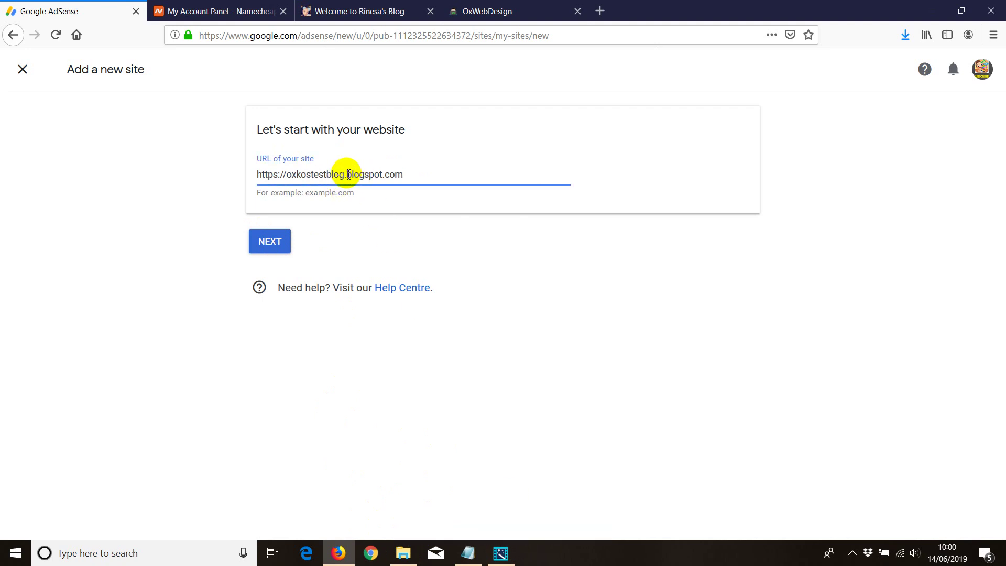
{"action": "left_click_drag", "start_coordinate": [346, 174], "coordinate": [413, 176]}
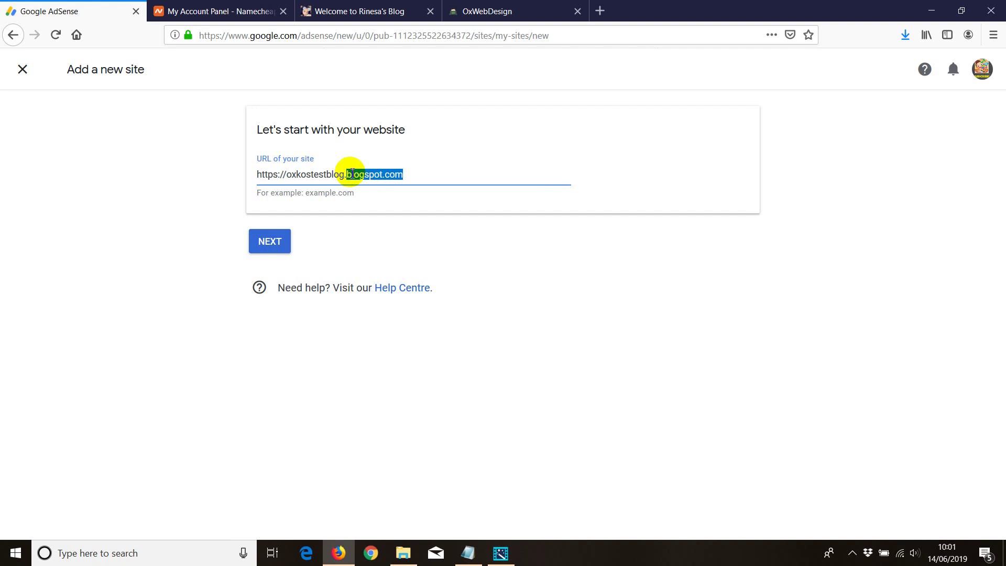
{"action": "left_click", "coordinate": [309, 176]}
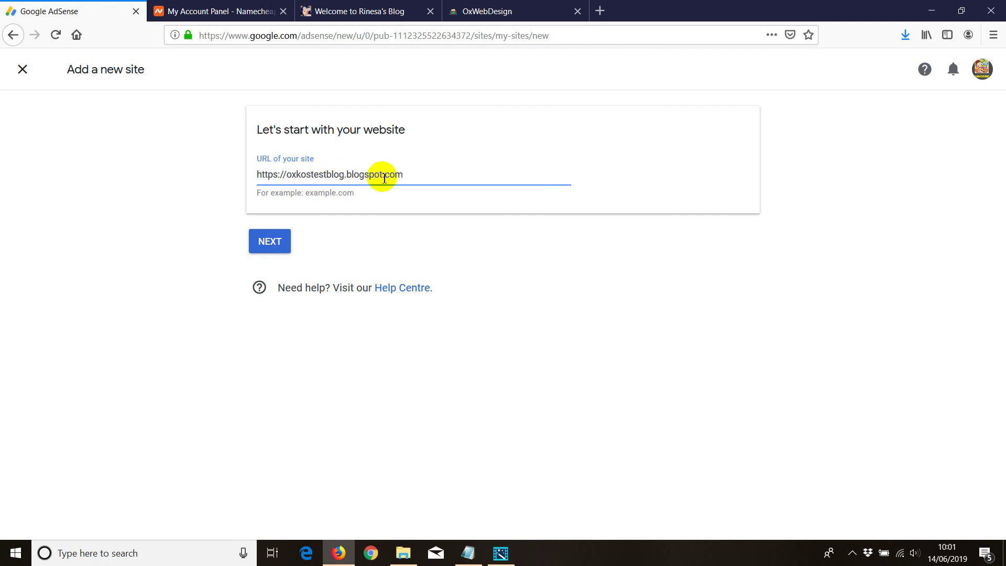
{"action": "left_click_drag", "start_coordinate": [406, 175], "coordinate": [253, 176]}
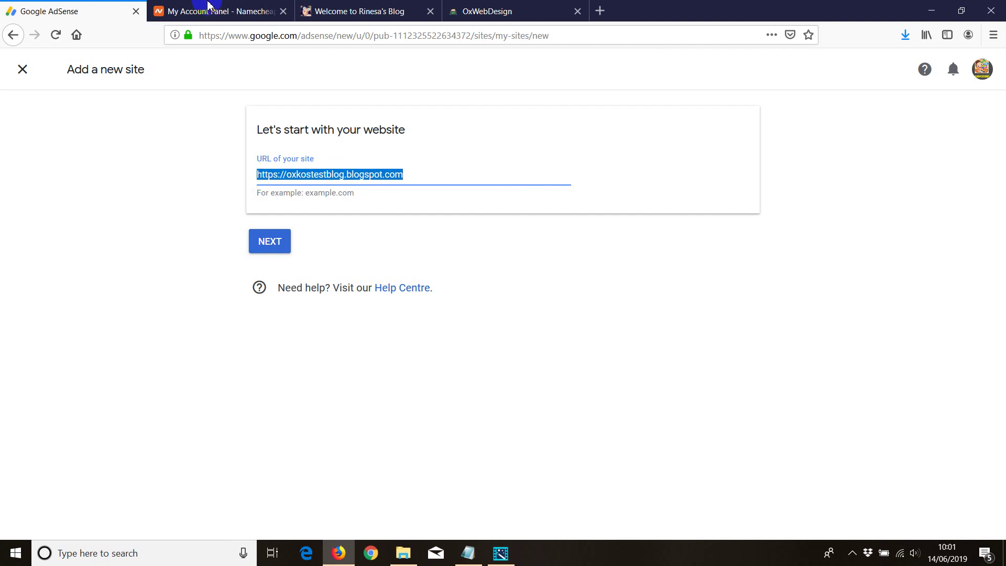
Highlight the buy-a-domain option in the Notepad notes, then return to the Namecheap dashboard.
{"action": "left_click", "coordinate": [463, 556]}
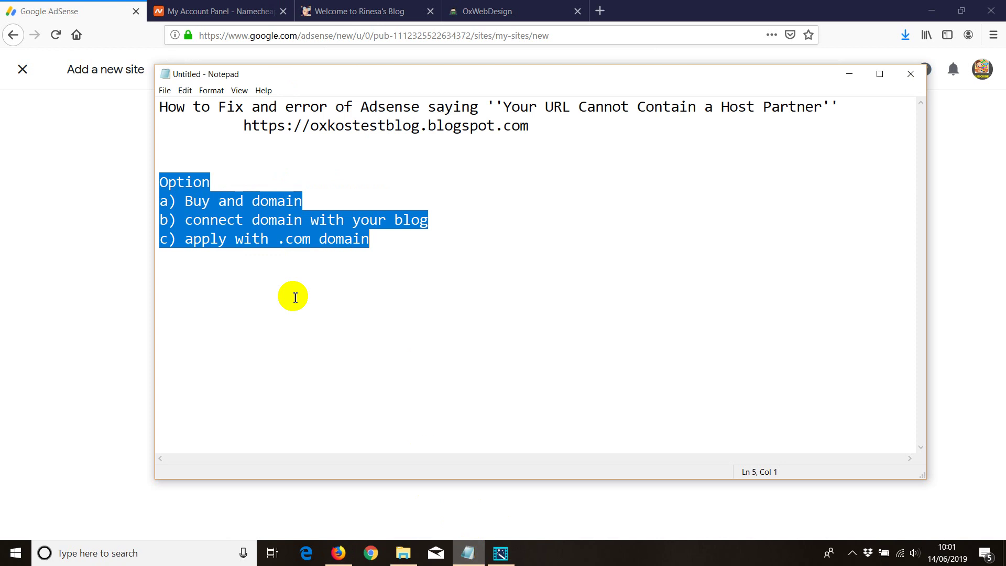
{"action": "left_click", "coordinate": [199, 219]}
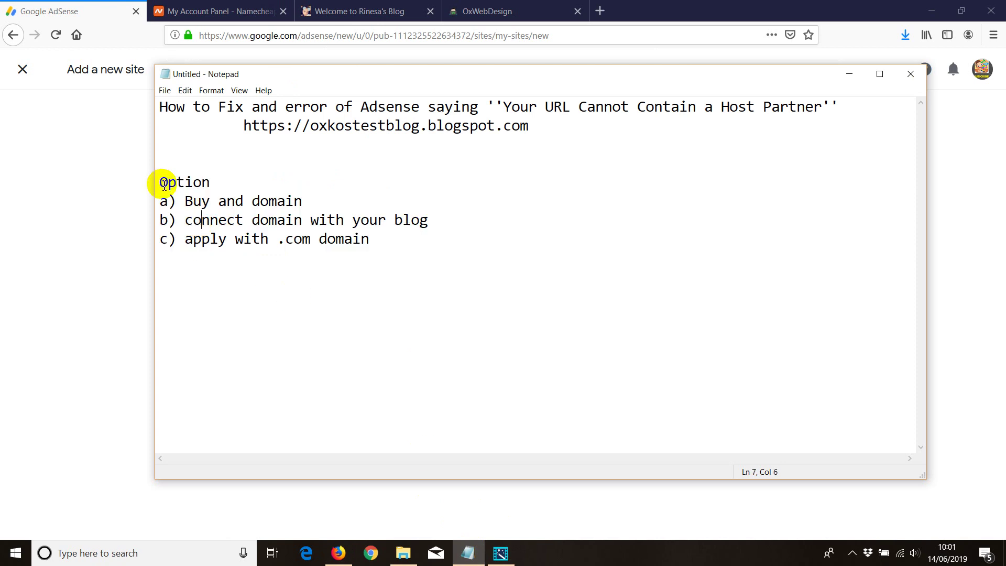
{"action": "left_click_drag", "start_coordinate": [159, 201], "coordinate": [301, 202]}
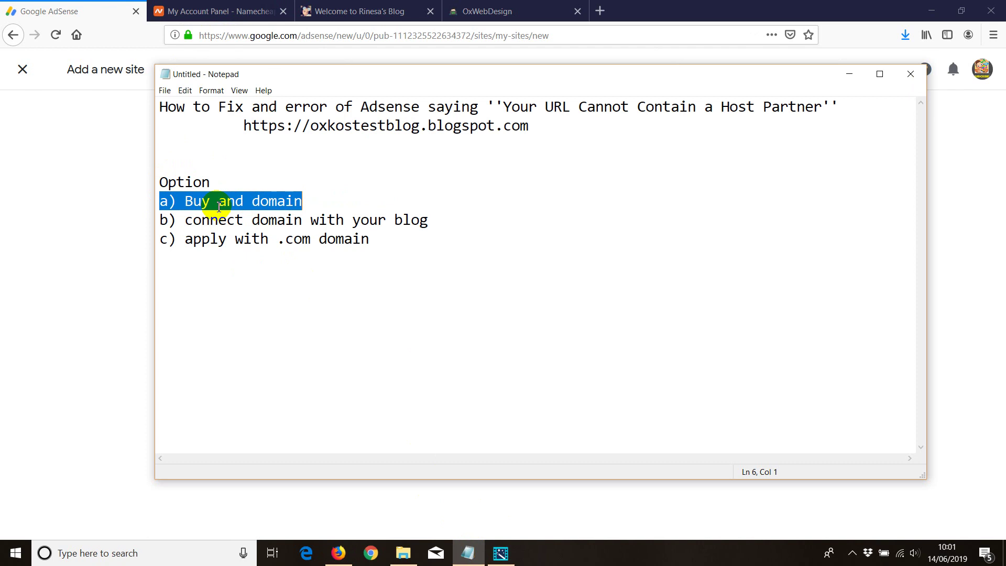
{"action": "left_click", "coordinate": [204, 16]}
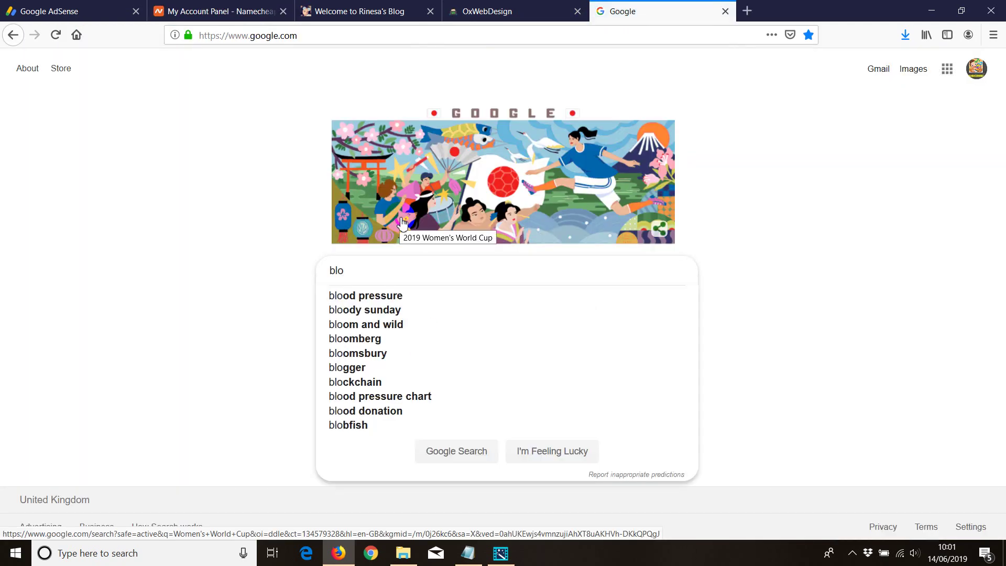
Run the Google search for 'blogger'.
{"action": "key", "text": "Return"}
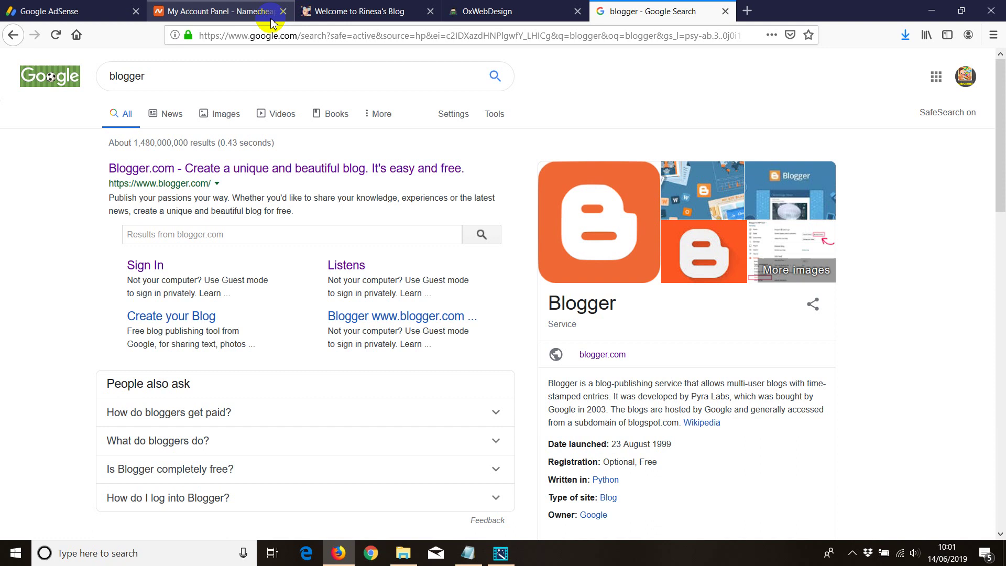
Go to Blogger's Basic settings and begin a third-party URL setup, focusing the empty blog domain field.
{"action": "left_click", "coordinate": [149, 168]}
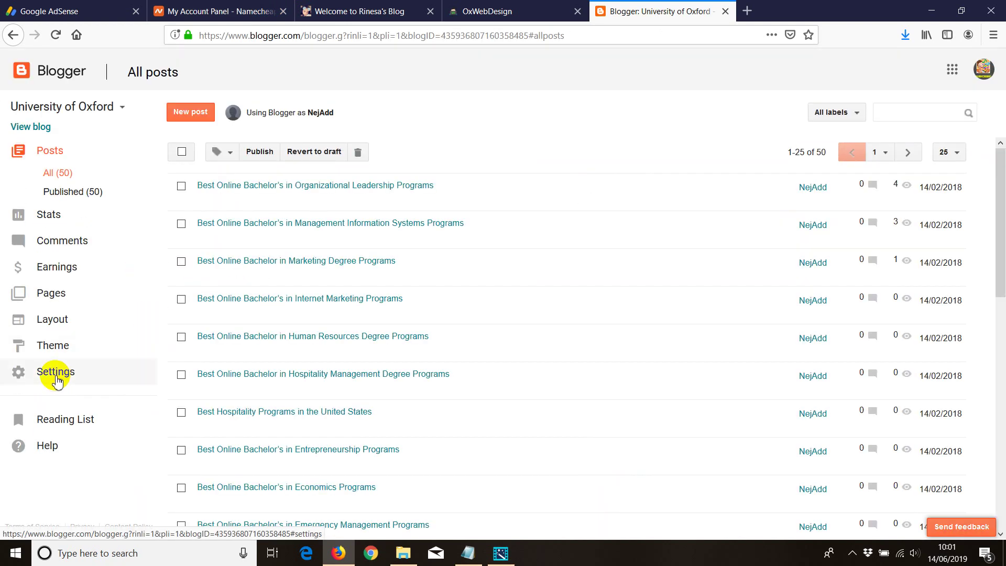
{"action": "left_click", "coordinate": [103, 361]}
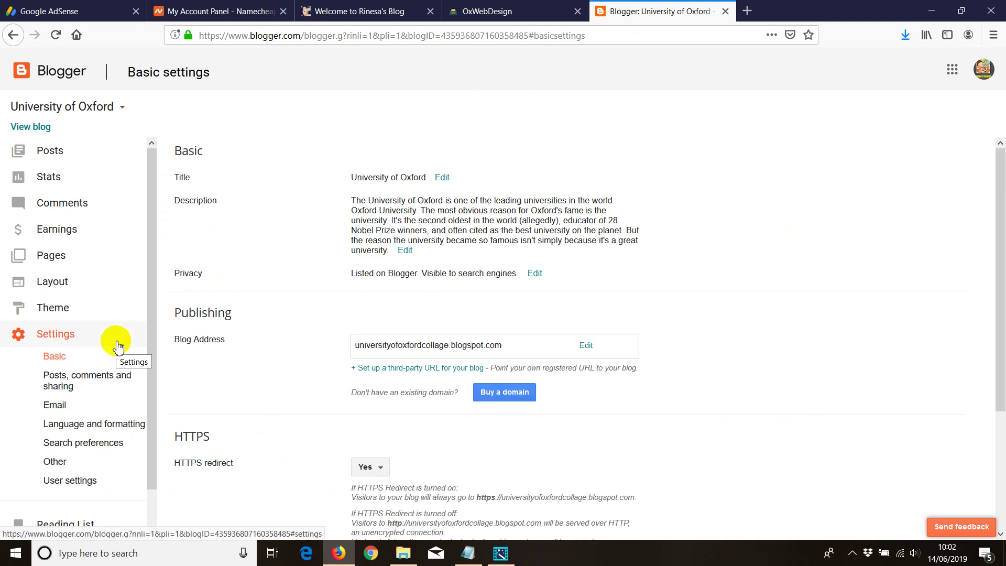
{"action": "left_click", "coordinate": [64, 462]}
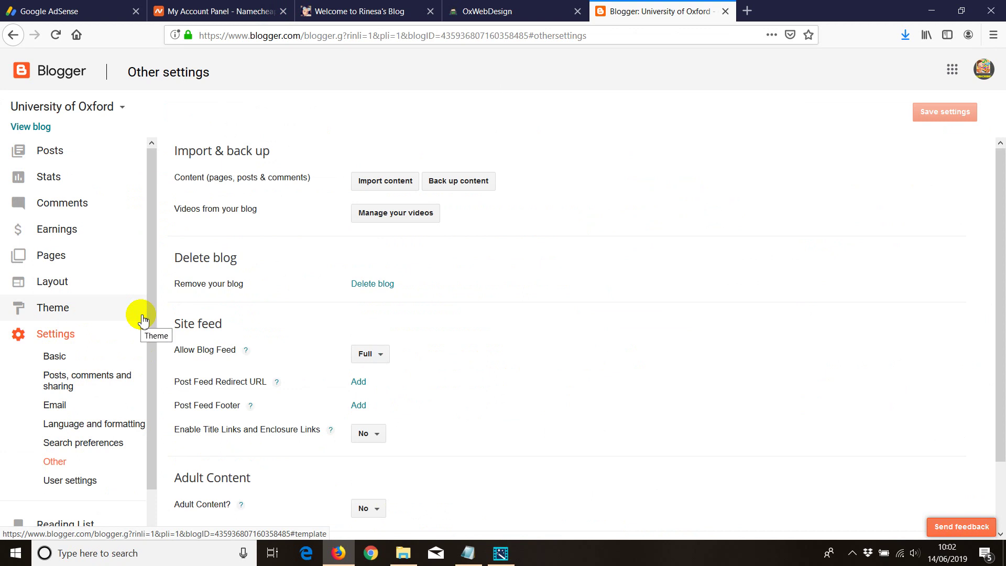
{"action": "scroll", "coordinate": [142, 319], "scroll_direction": "down", "scroll_amount": 2}
{"action": "left_click", "coordinate": [49, 317]}
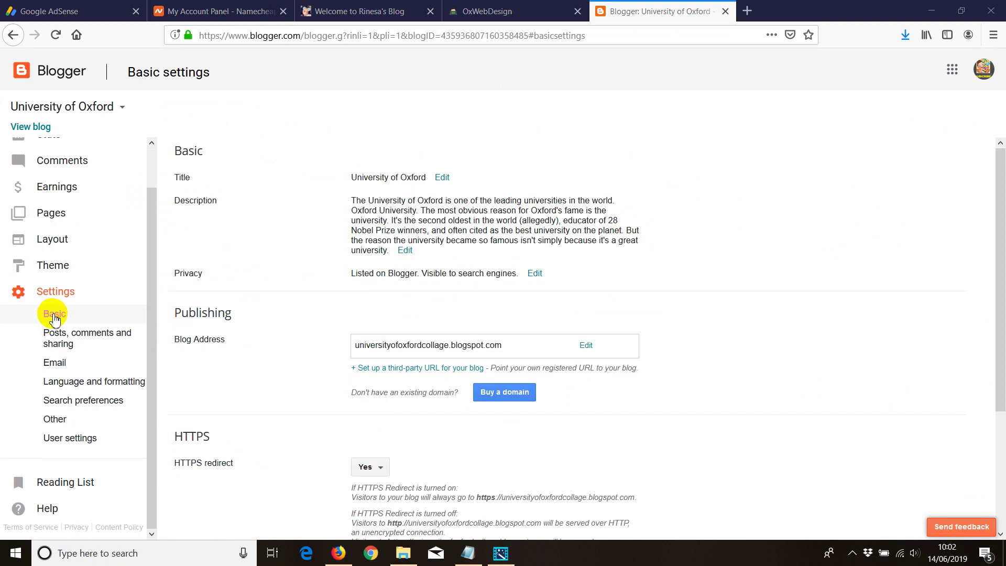
{"action": "left_click", "coordinate": [379, 370]}
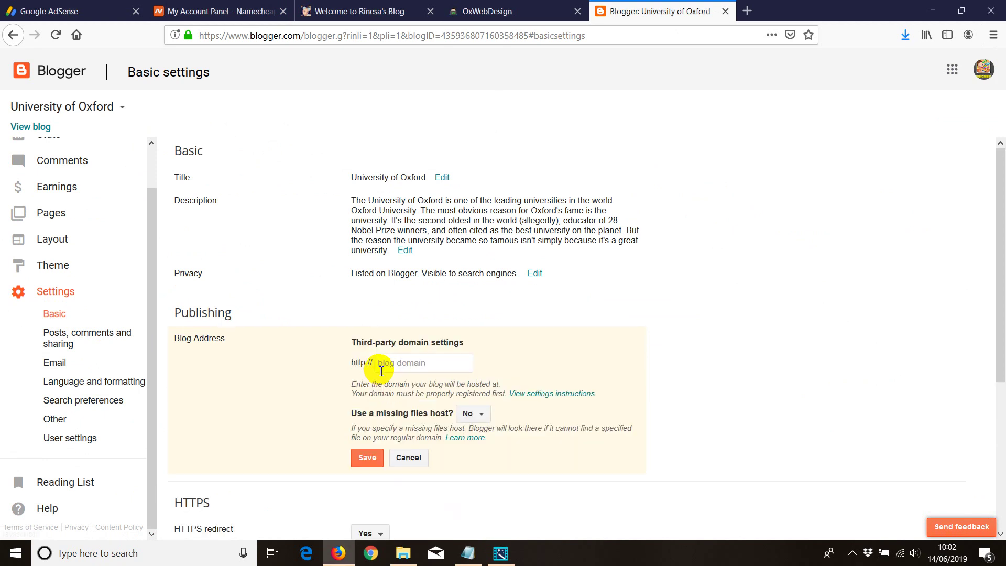
{"action": "left_click", "coordinate": [381, 371]}
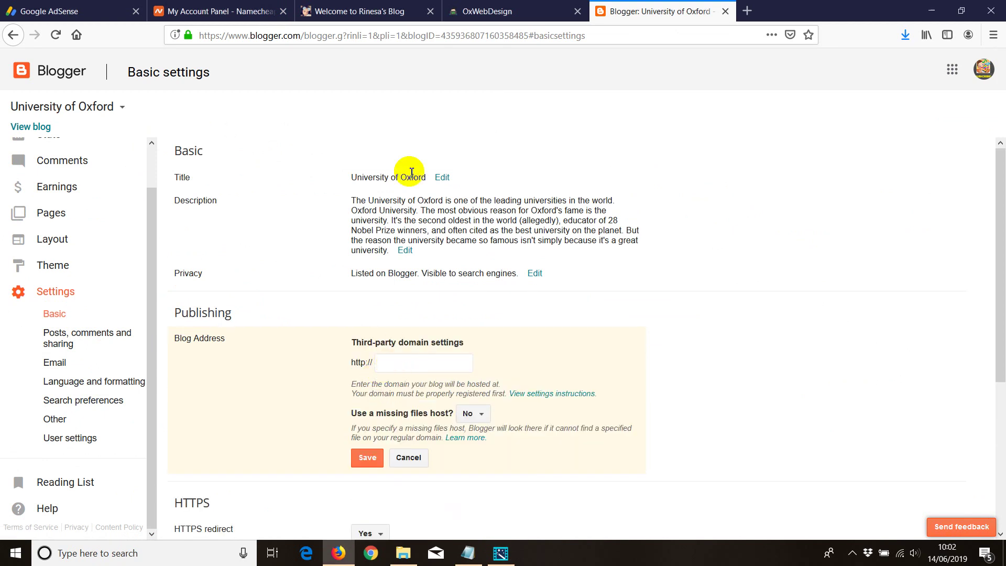
Select oxwebdesign.com in the Namecheap domain list.
{"action": "left_click", "coordinate": [219, 10]}
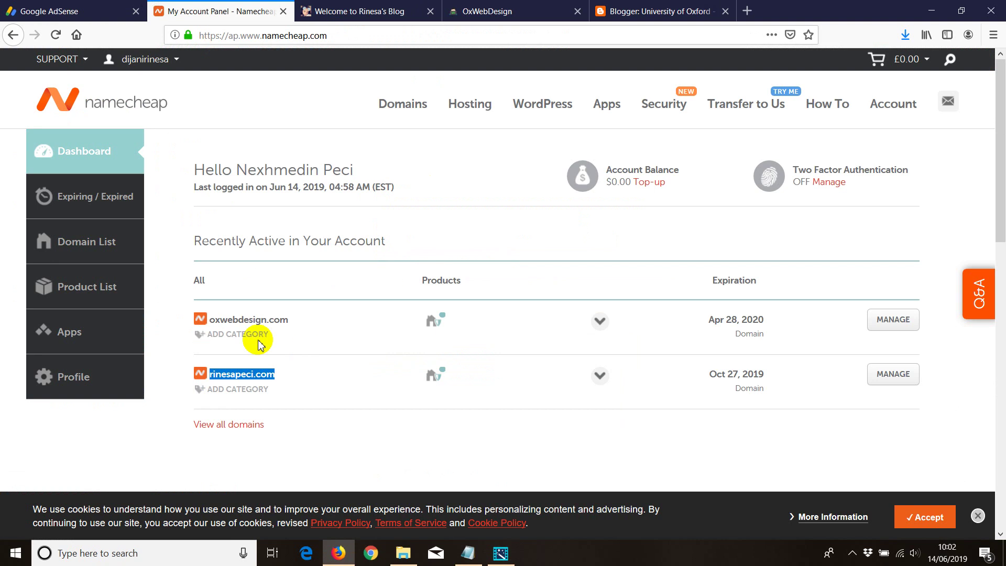
{"action": "left_click_drag", "start_coordinate": [210, 322], "coordinate": [287, 320]}
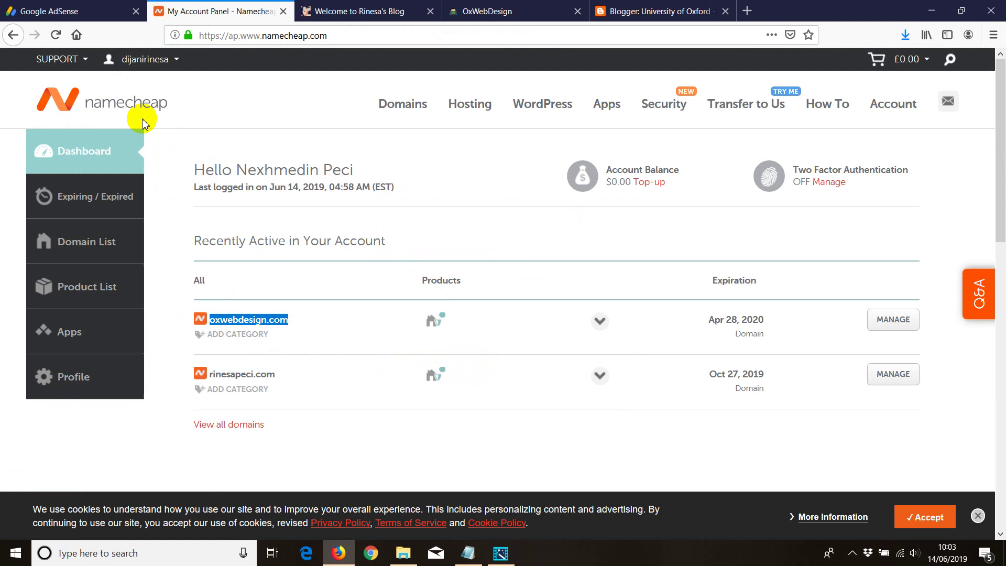
Leave the Blogger domain field empty after checking Namecheap and the live rinesapeci.com blog.
{"action": "left_click", "coordinate": [637, 9]}
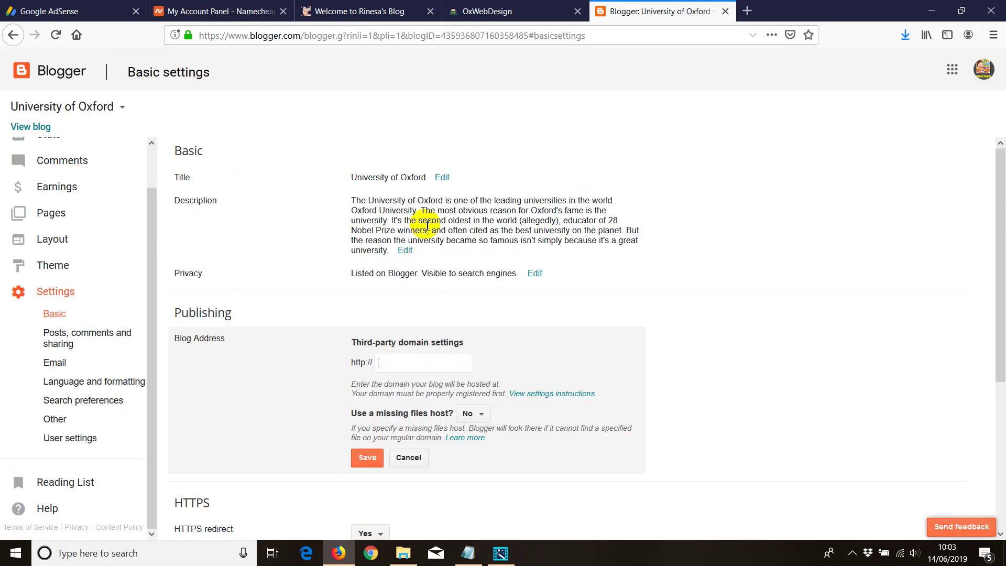
{"action": "right_click", "coordinate": [381, 364]}
{"action": "left_click", "coordinate": [362, 459]}
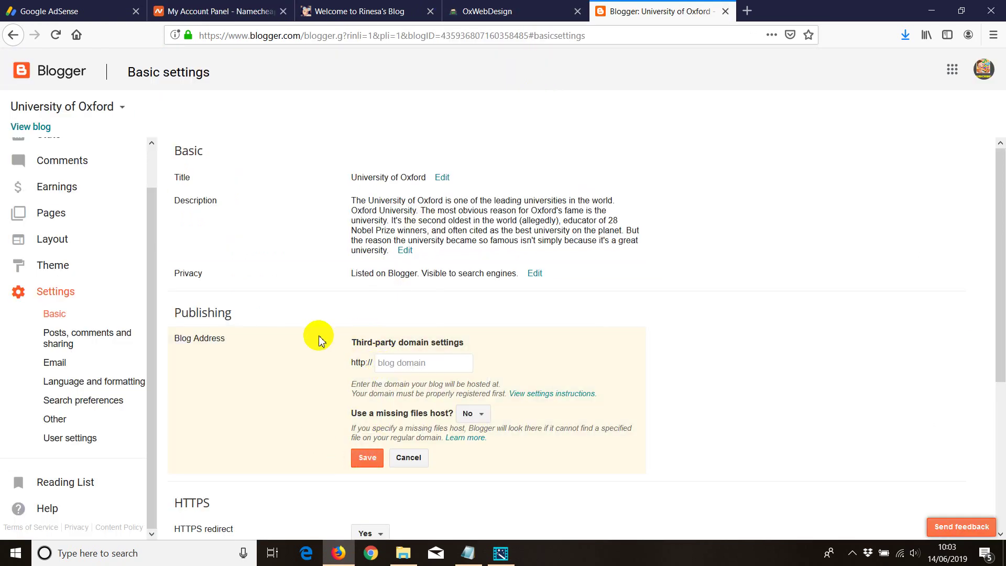
{"action": "left_click", "coordinate": [209, 13]}
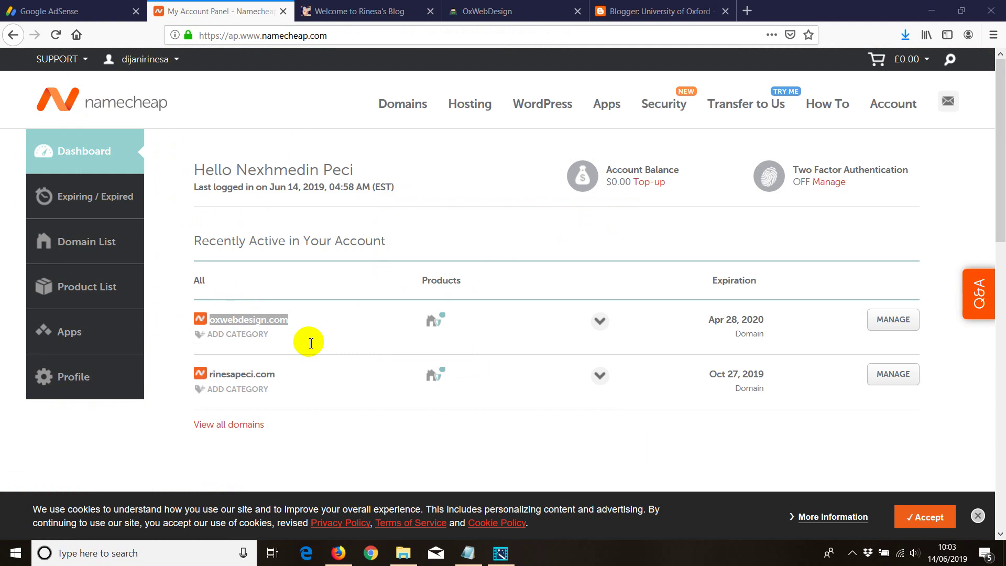
{"action": "left_click", "coordinate": [361, 11]}
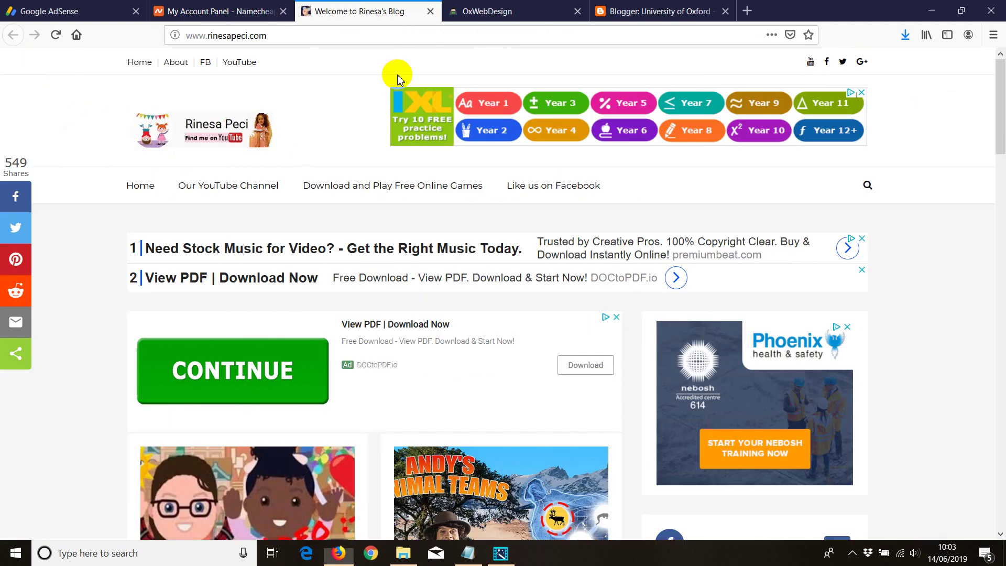
{"action": "left_click", "coordinate": [195, 8]}
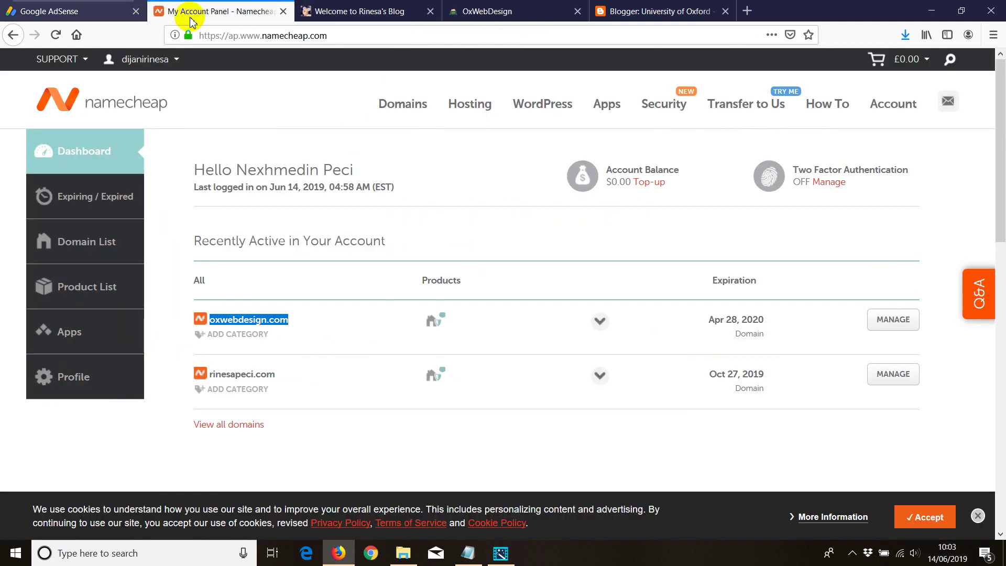
{"action": "left_click", "coordinate": [598, 12]}
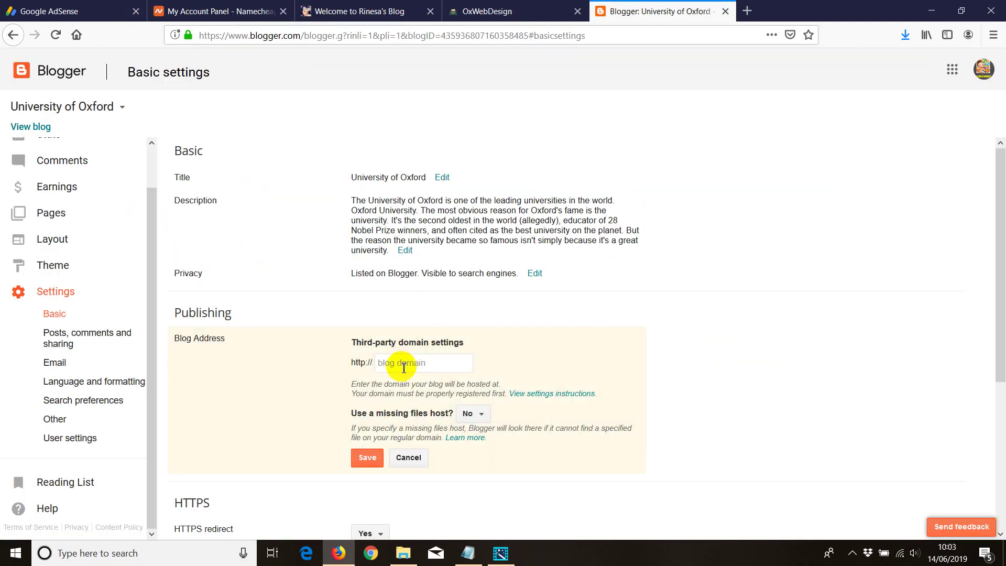
Cancel the third-party domain setup and select the universityofoxfordcollage.blogspot.com address.
{"action": "left_click", "coordinate": [408, 457]}
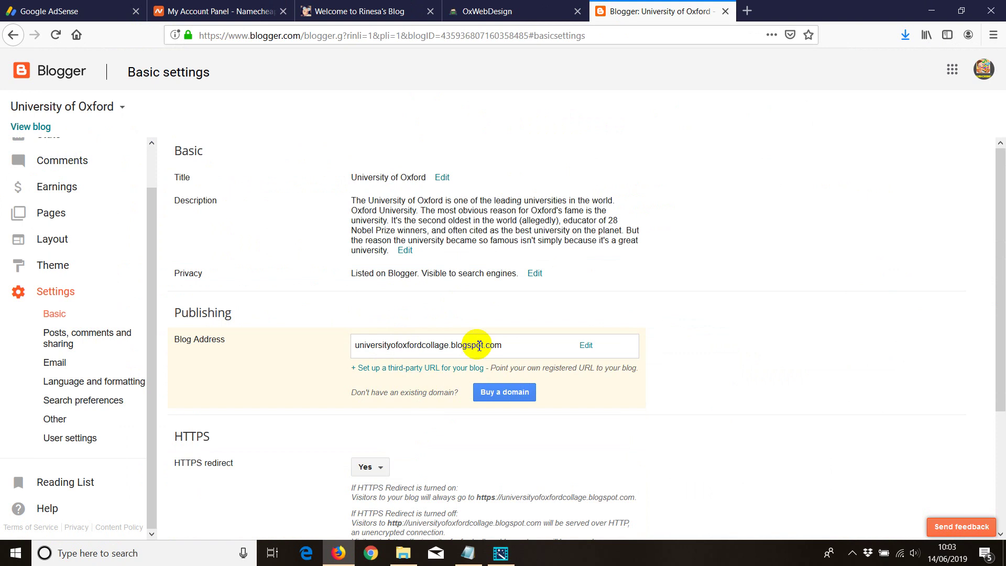
{"action": "left_click_drag", "start_coordinate": [504, 345], "coordinate": [356, 352]}
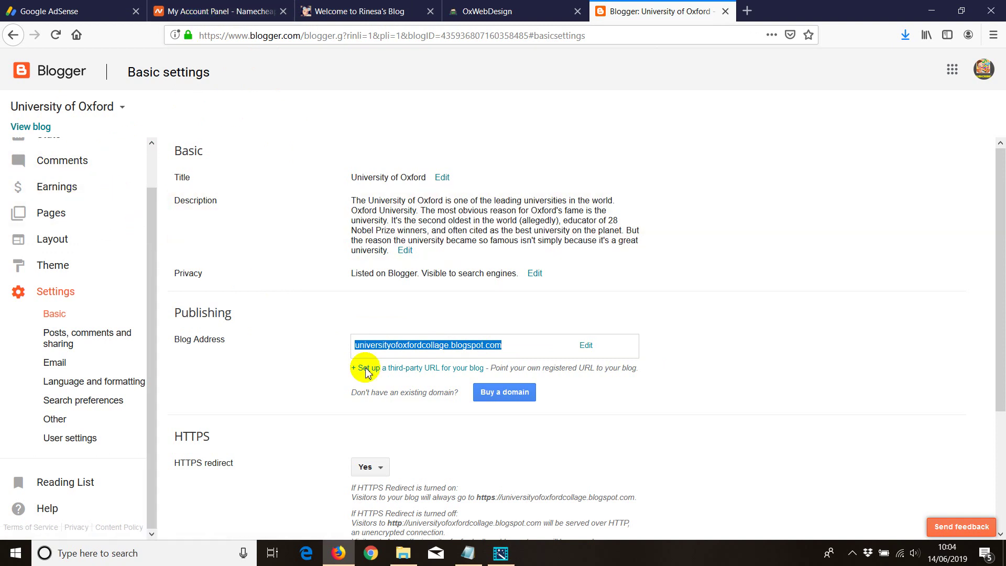
{"action": "left_click", "coordinate": [73, 11]}
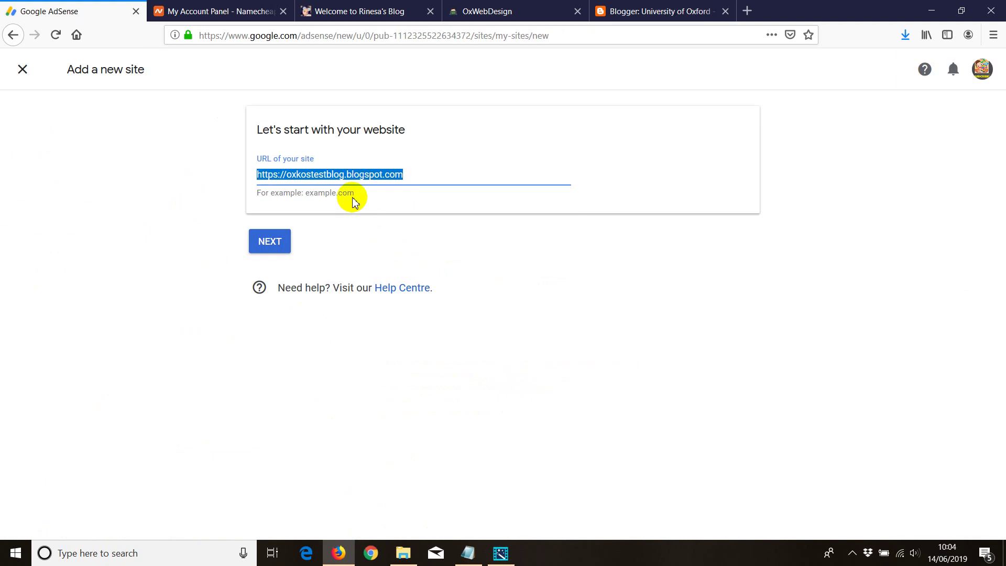
{"action": "left_click", "coordinate": [367, 175]}
{"action": "left_click_drag", "start_coordinate": [347, 175], "coordinate": [418, 175]}
{"action": "type", "text": "com"}
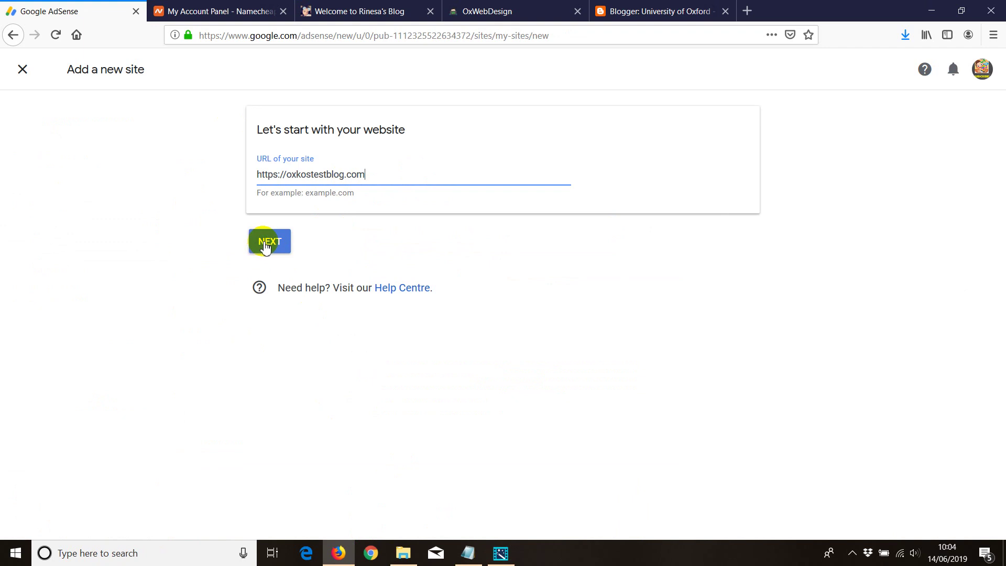
{"action": "left_click", "coordinate": [266, 247]}
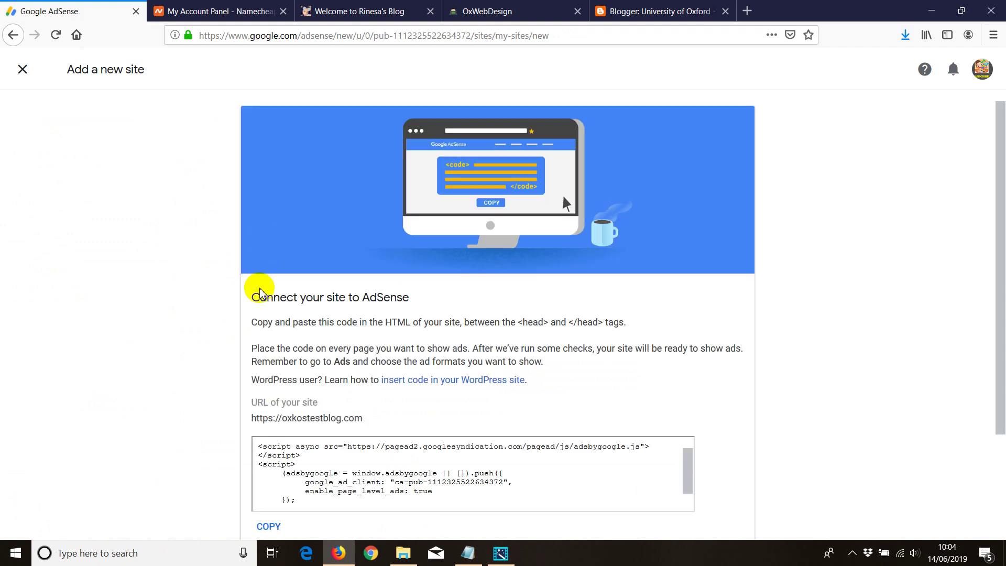
Select the ad code snippet and copy it to the clipboard.
{"action": "scroll", "coordinate": [246, 341], "scroll_direction": "down", "scroll_amount": 2}
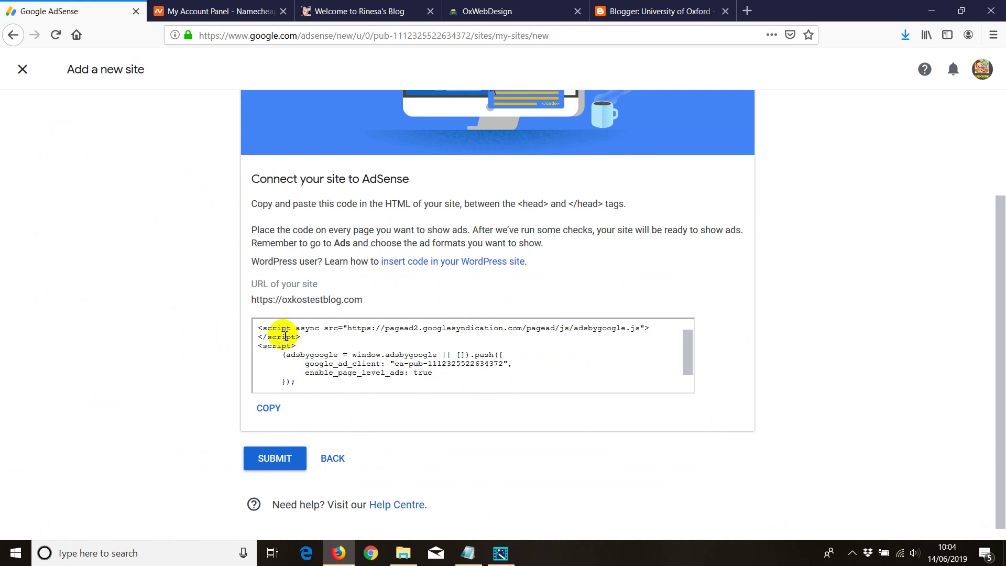
{"action": "left_click_drag", "start_coordinate": [260, 330], "coordinate": [439, 379]}
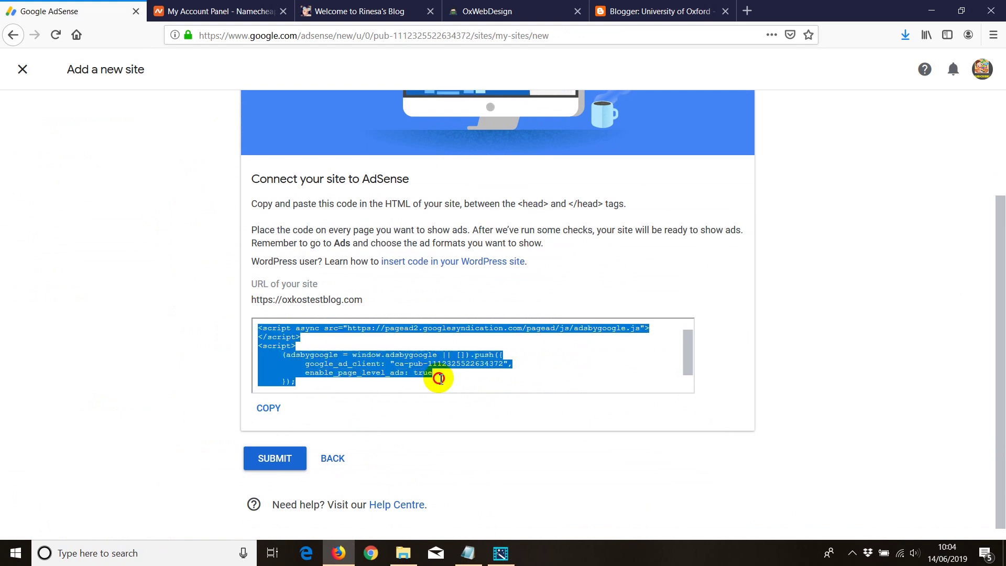
{"action": "scroll", "coordinate": [687, 348], "scroll_direction": "down", "scroll_amount": 1}
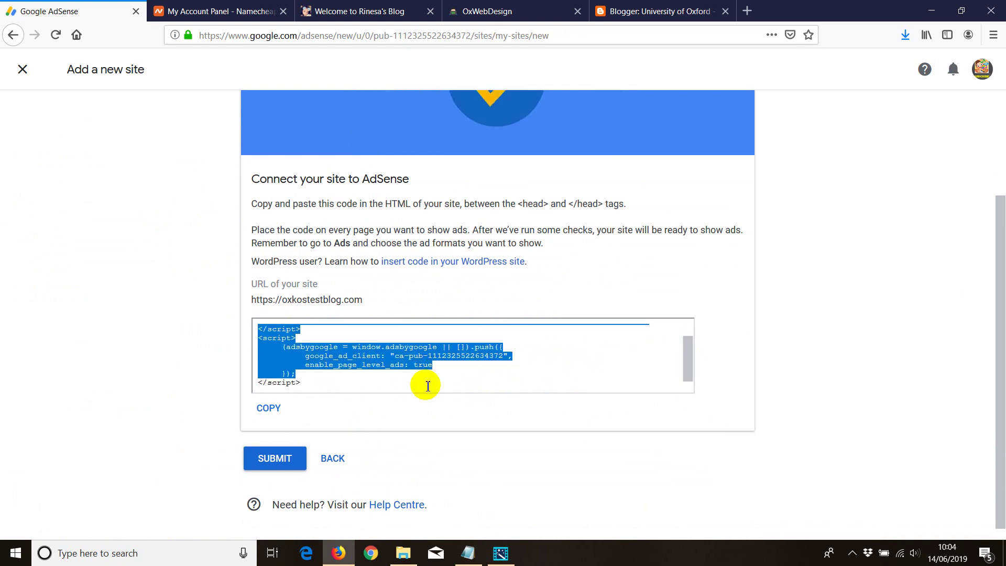
{"action": "left_click", "coordinate": [269, 409]}
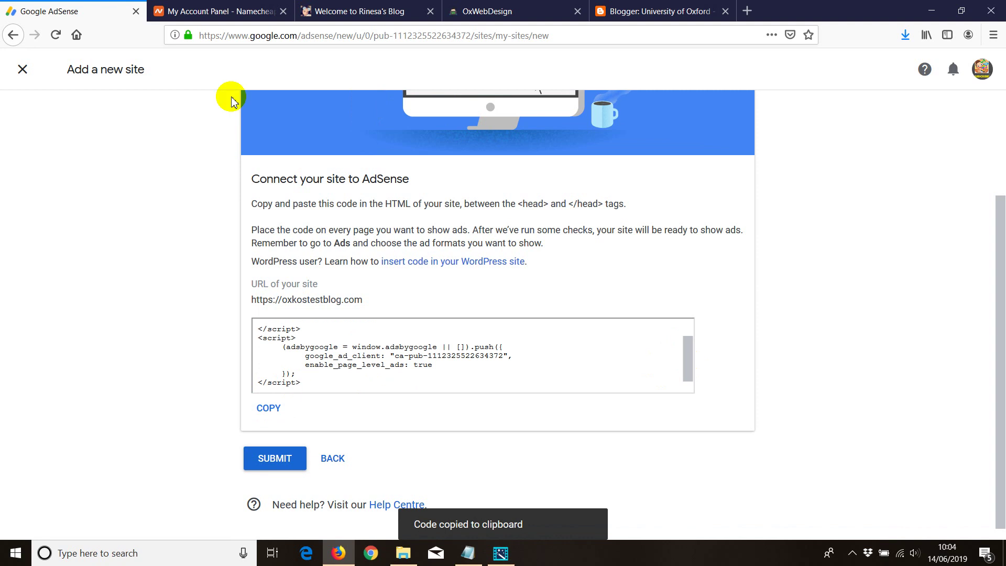
Open the blog theme's HTML editor in Blogger.
{"action": "left_click", "coordinate": [650, 11]}
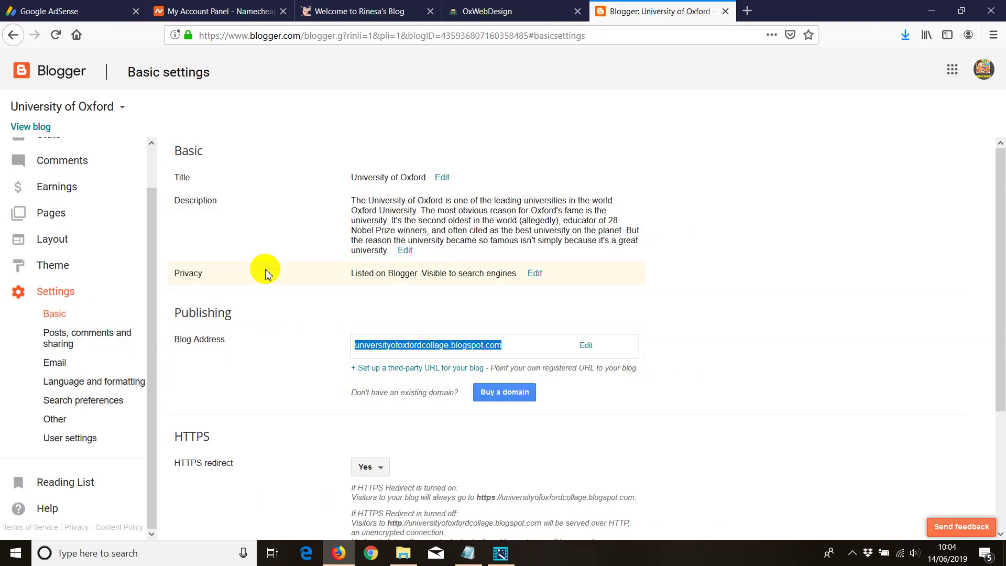
{"action": "left_click", "coordinate": [260, 287]}
{"action": "scroll", "coordinate": [260, 287], "scroll_direction": "down", "scroll_amount": 2}
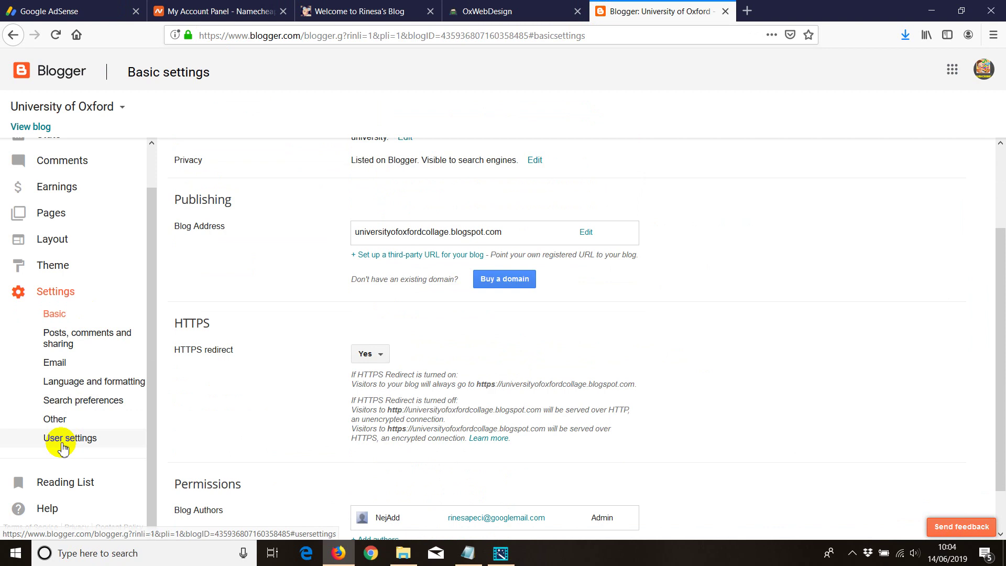
{"action": "left_click", "coordinate": [46, 265]}
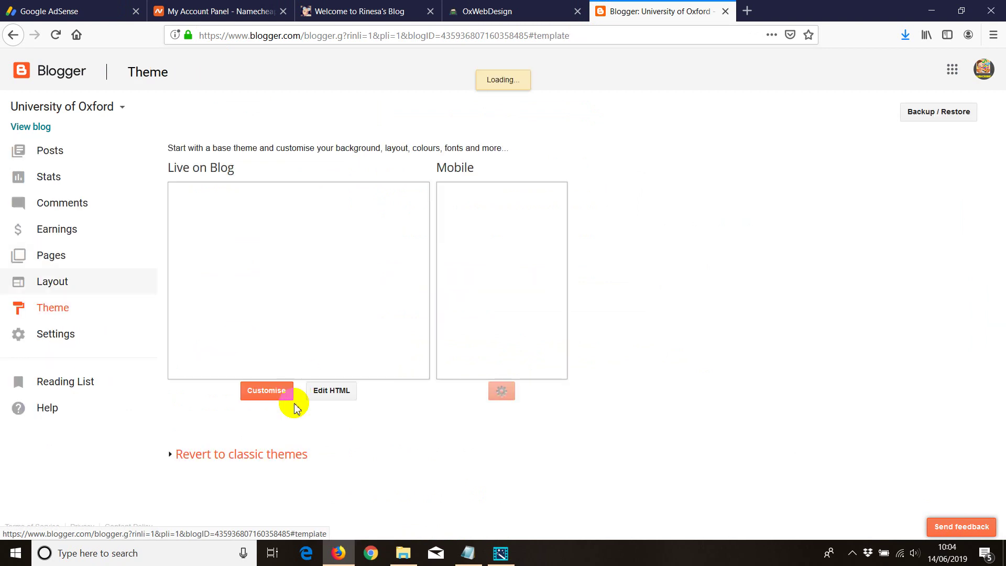
{"action": "left_click", "coordinate": [329, 393]}
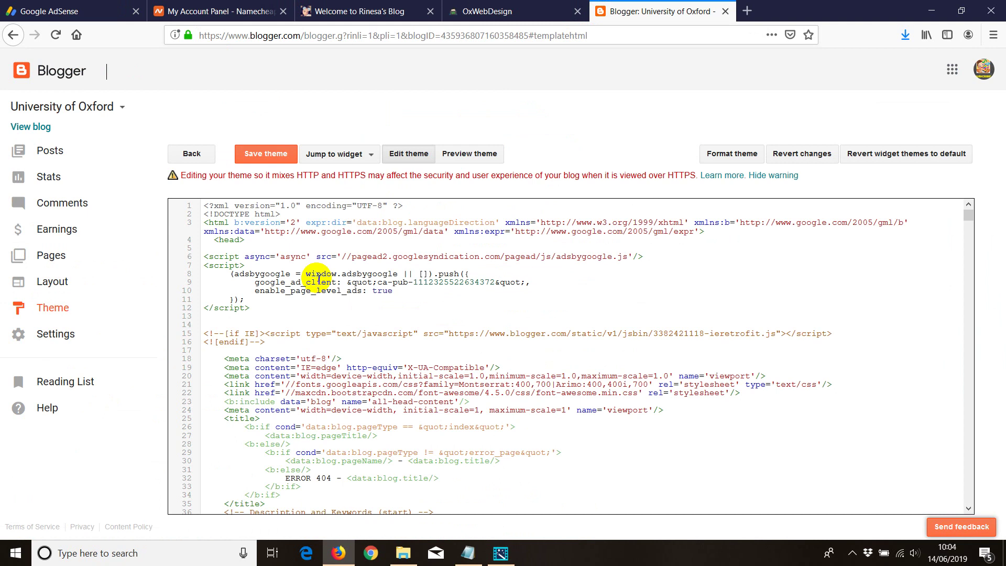
Search the theme code for <head>, locating the tag on line 4.
{"action": "key", "text": "ctrl+f"}
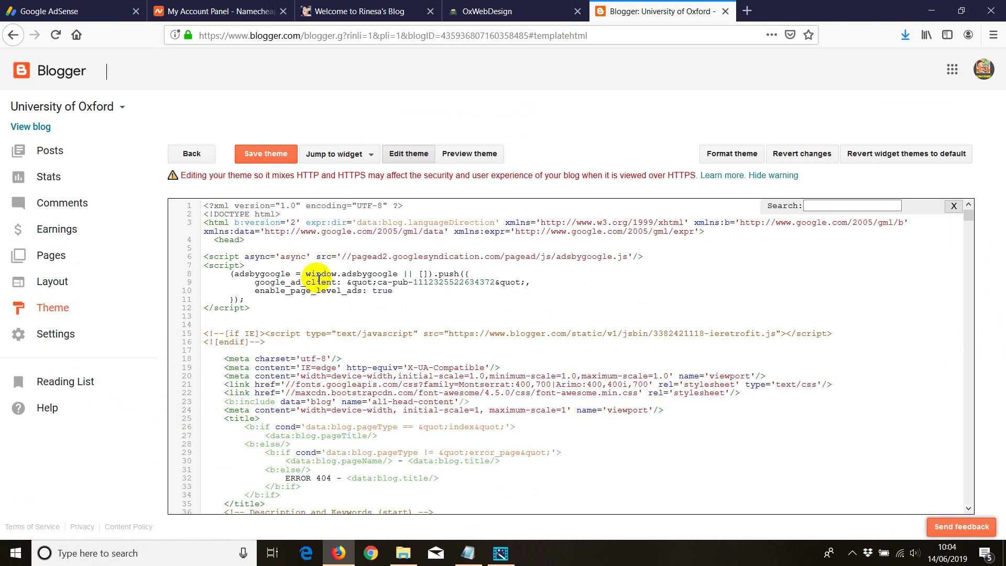
{"action": "type", "text": "<head>"}
{"action": "left_click_drag", "start_coordinate": [836, 205], "coordinate": [806, 207]}
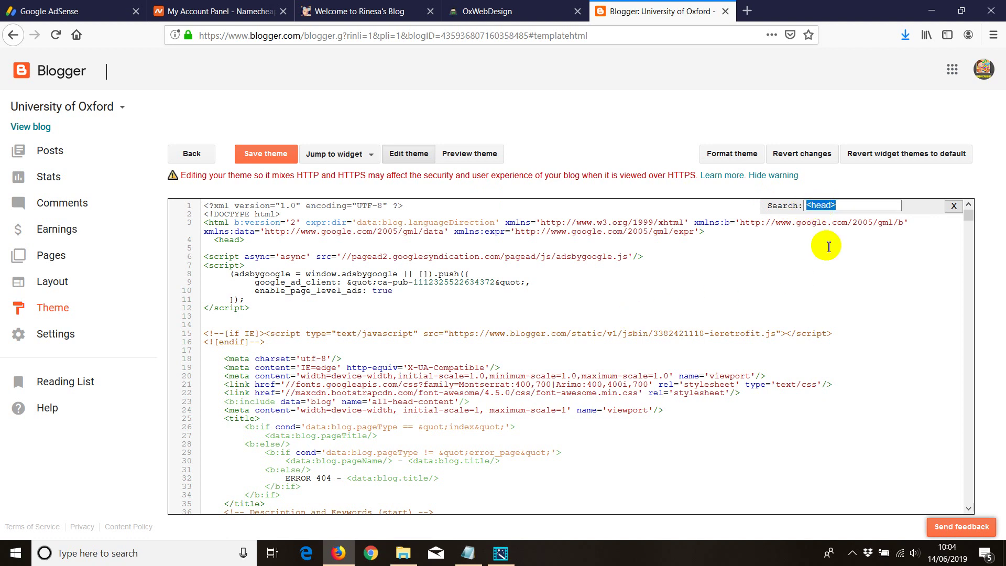
{"action": "left_click", "coordinate": [849, 206]}
{"action": "key", "text": "Return"}
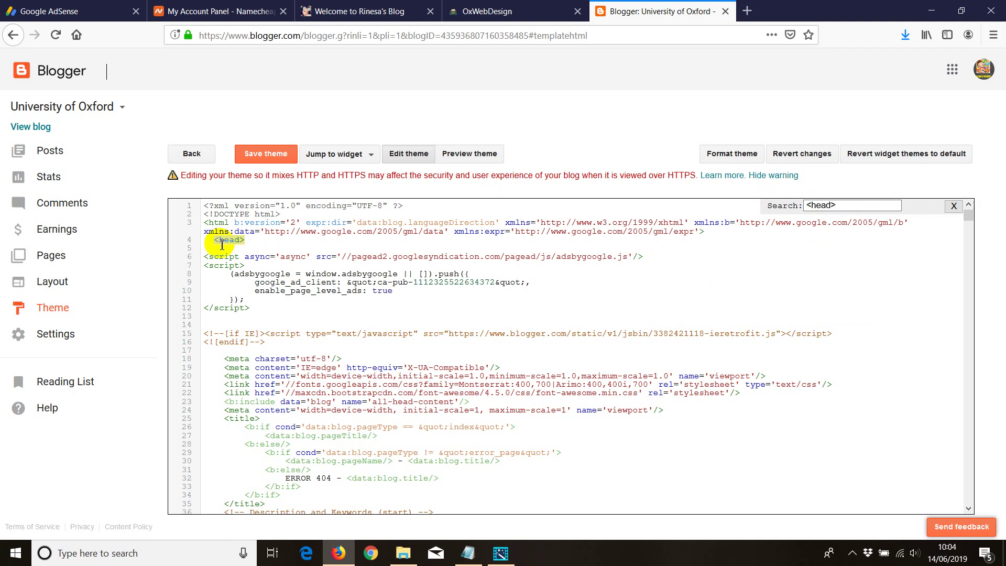
Paste the AdSense ad script on new lines directly after the <head> tag.
{"action": "left_click", "coordinate": [252, 241]}
{"action": "key", "text": "Return"}
{"action": "key", "text": "Return"}
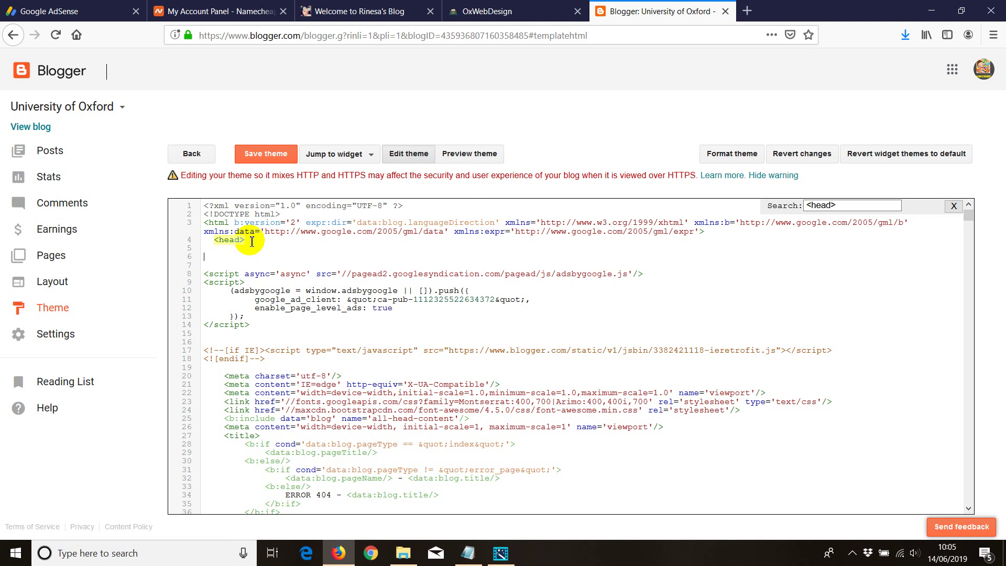
{"action": "right_click", "coordinate": [211, 256]}
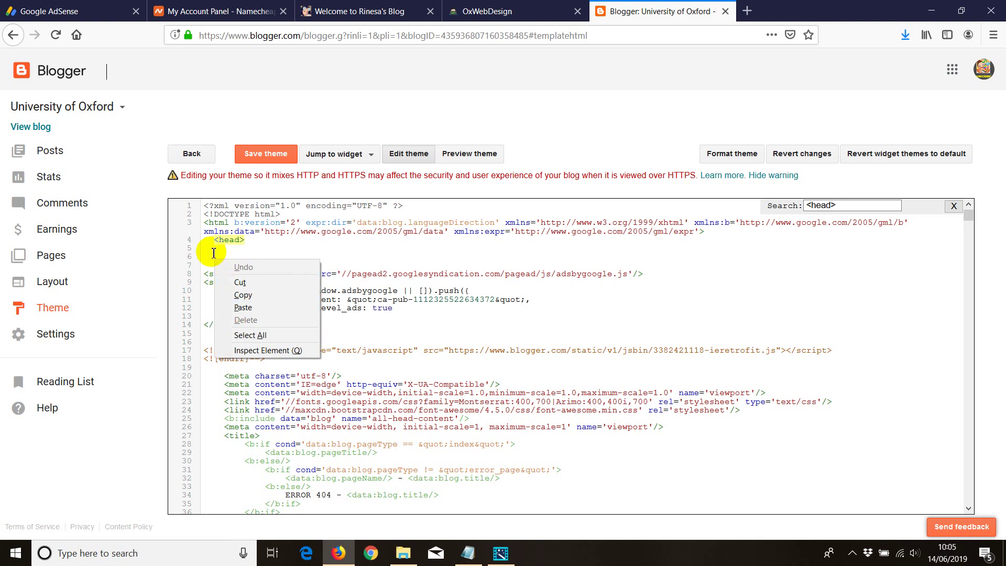
{"action": "left_click", "coordinate": [207, 255]}
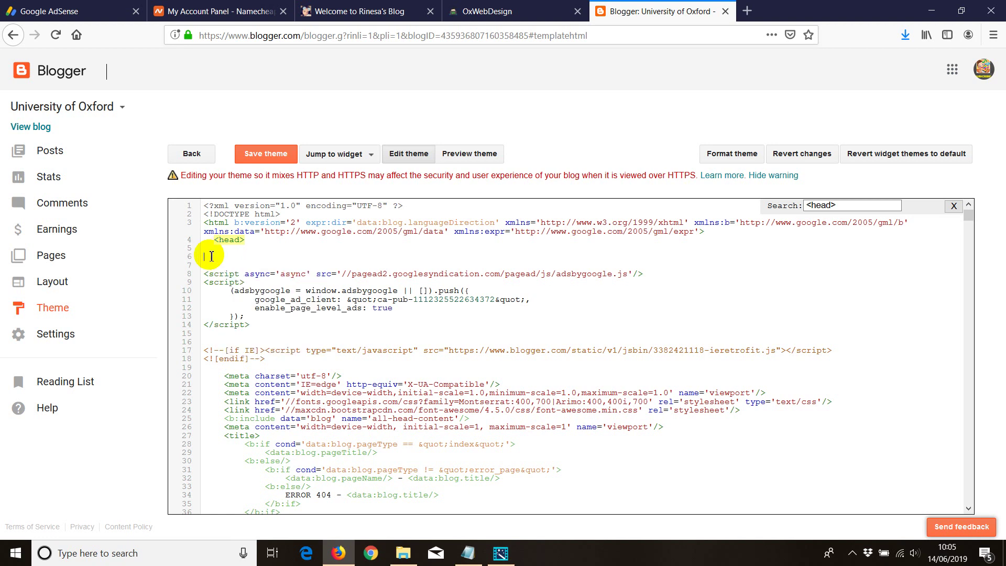
{"action": "key", "text": "ctrl+v"}
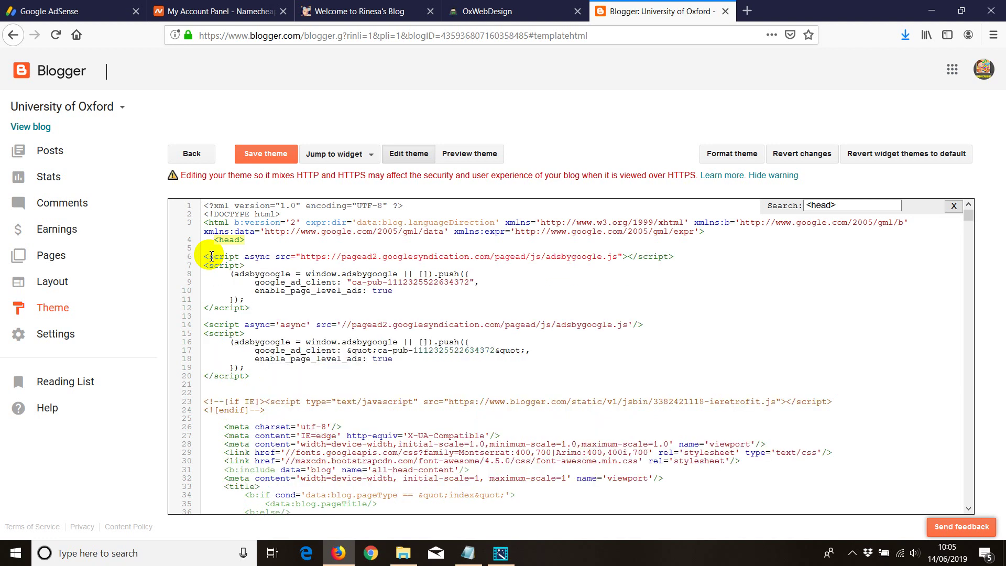
Save the edited Blogger theme.
{"action": "left_click", "coordinate": [265, 157]}
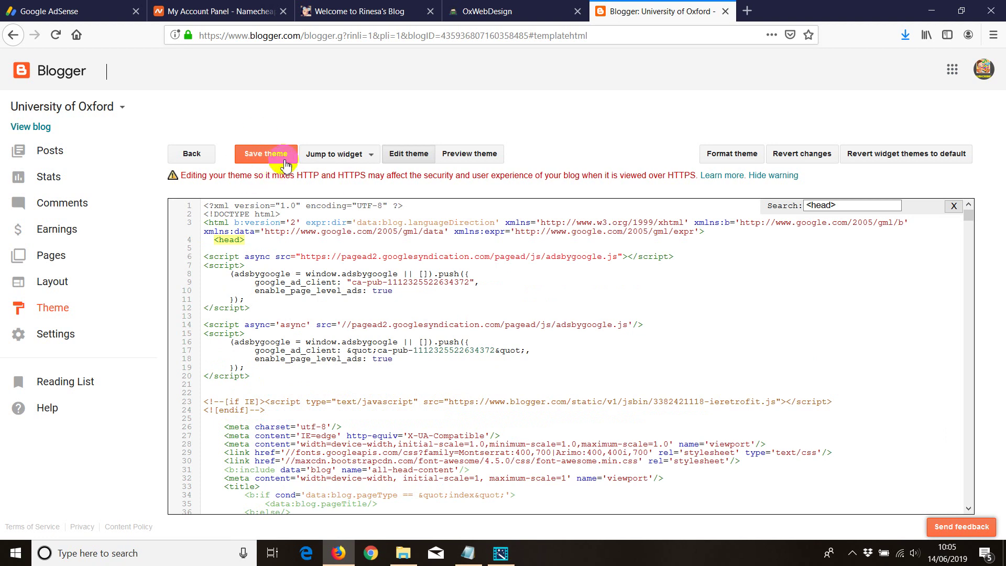
{"action": "left_click", "coordinate": [265, 153]}
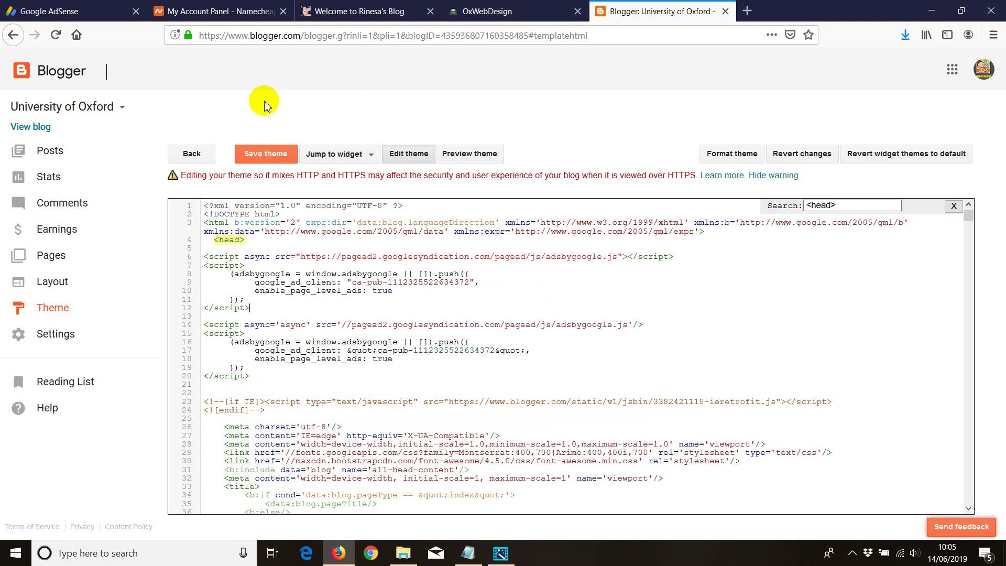
{"action": "left_click", "coordinate": [265, 154]}
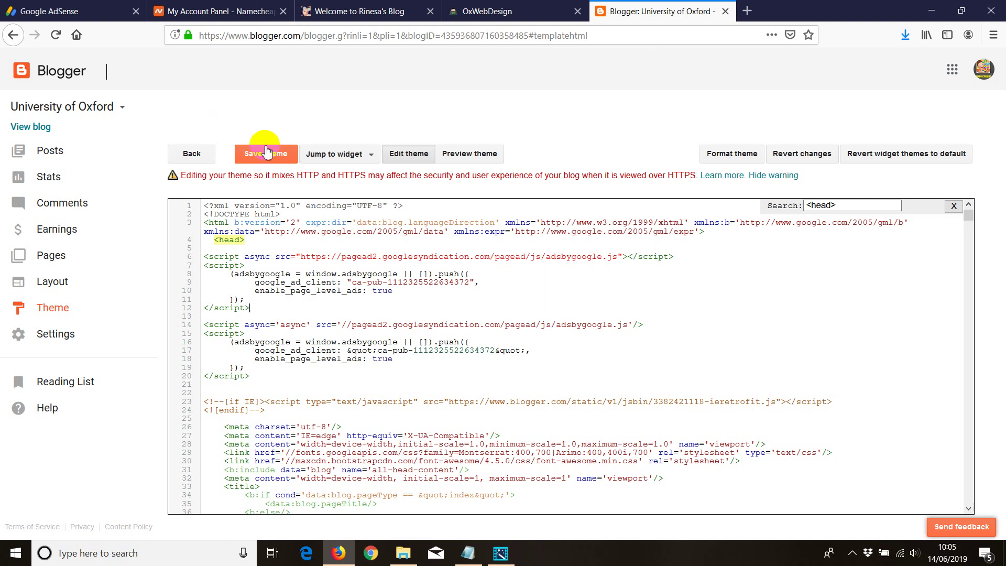
{"action": "left_click", "coordinate": [265, 153]}
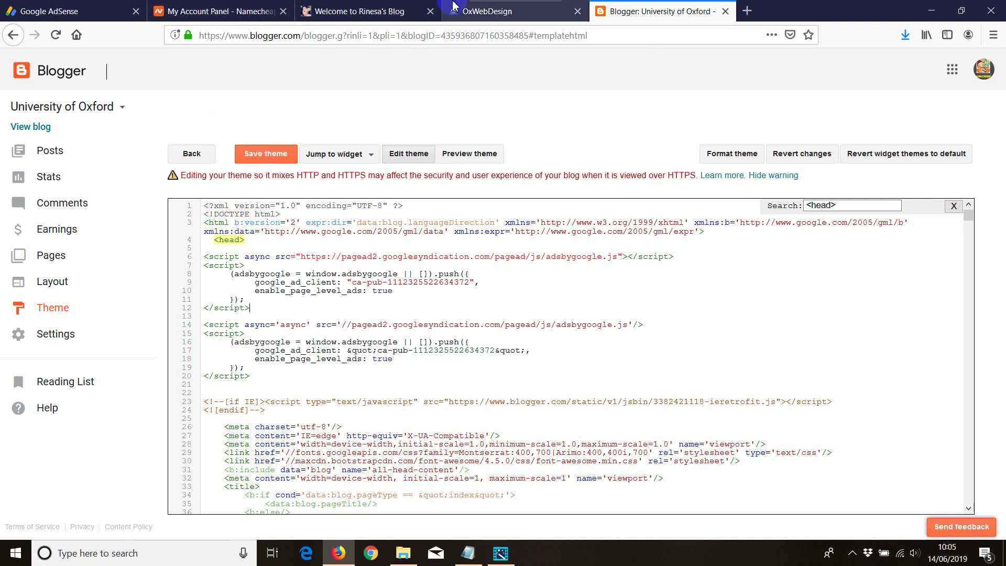
Bring up the oxwebdesign.com homepage and scroll through it to check the loaded Google ads.
{"action": "left_click", "coordinate": [474, 11]}
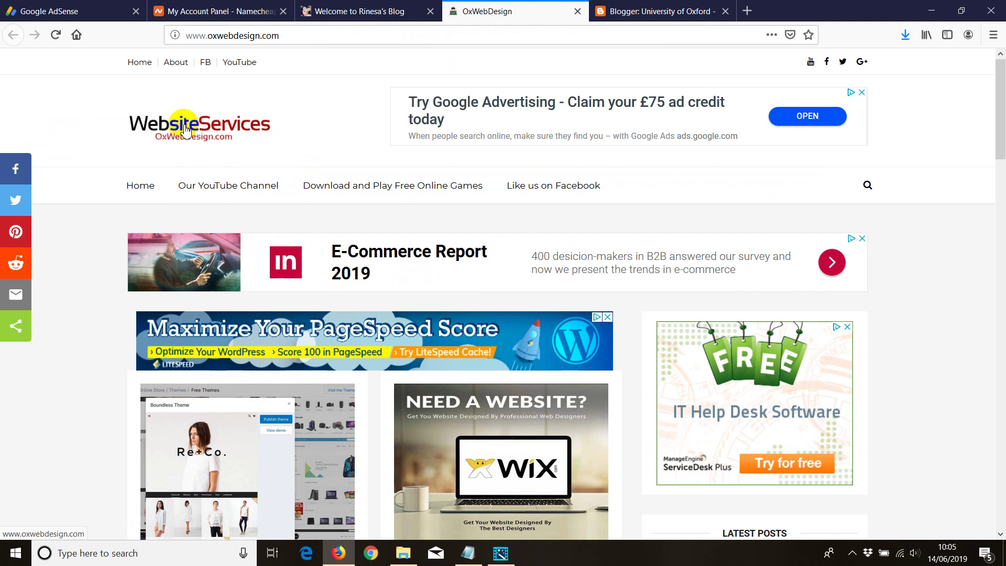
{"action": "scroll", "coordinate": [103, 292], "scroll_direction": "down", "scroll_amount": 8}
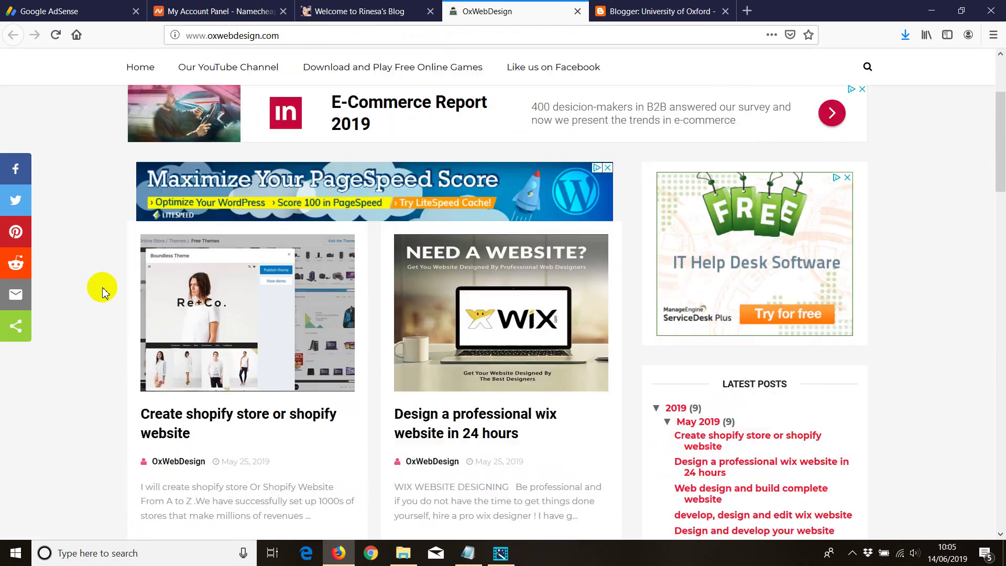
{"action": "scroll", "coordinate": [92, 301], "scroll_direction": "up", "scroll_amount": 8}
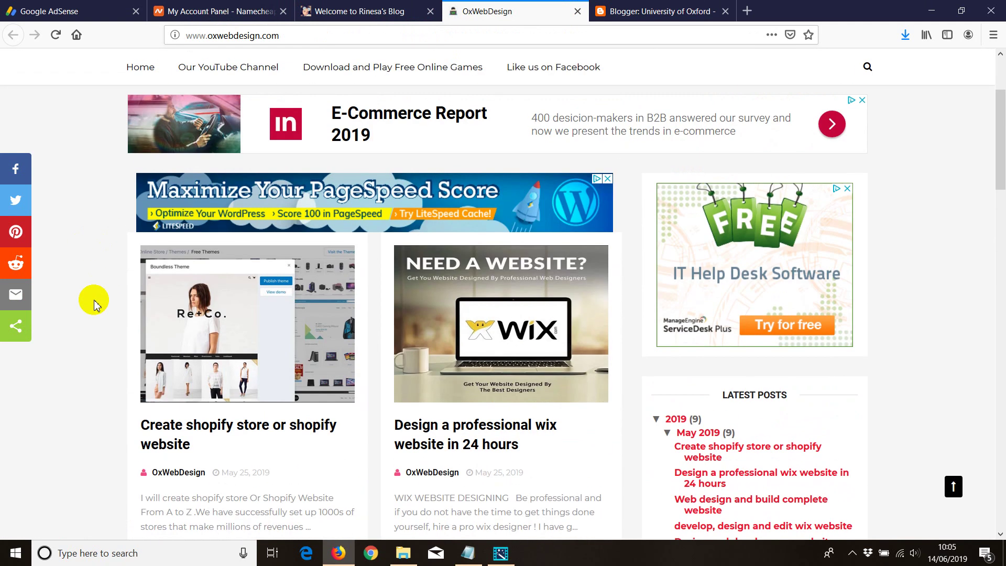